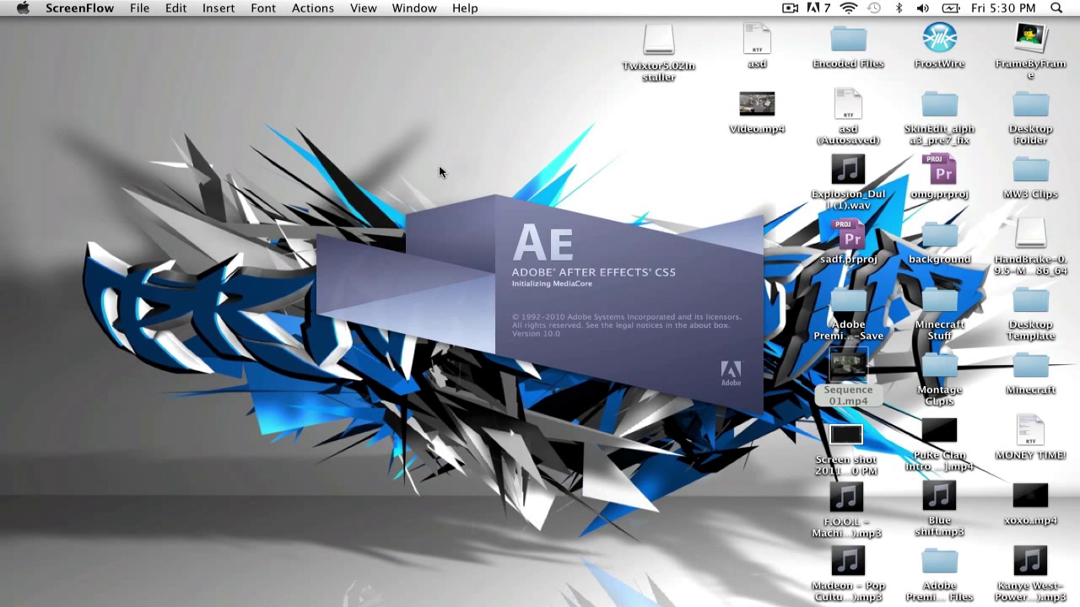
Close the After Effects welcome screen to reach the empty Untitled Project
drag(294, 186, 650, 390)
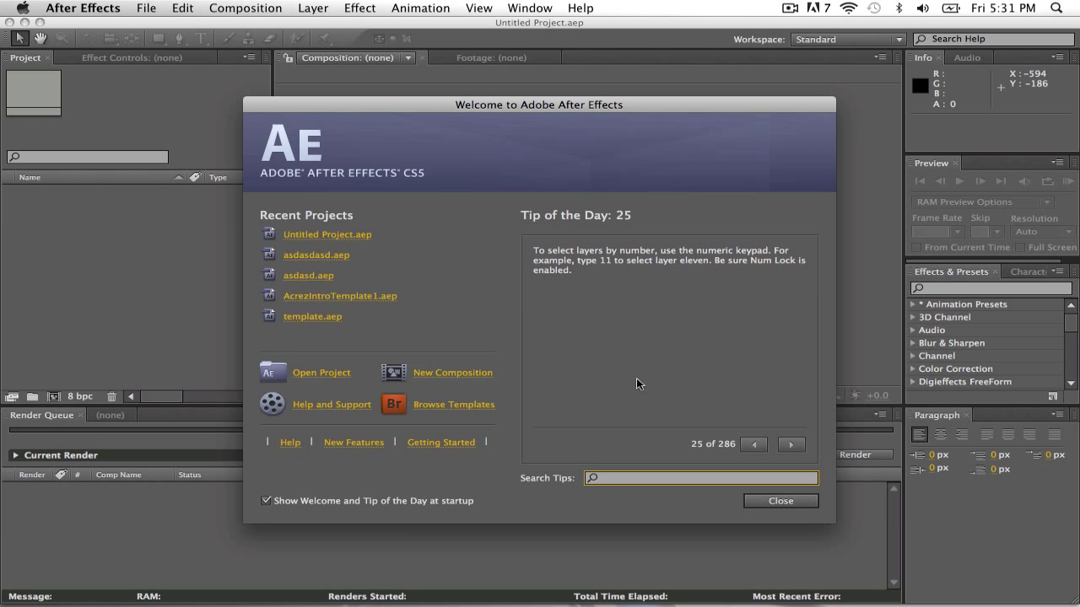
click(767, 504)
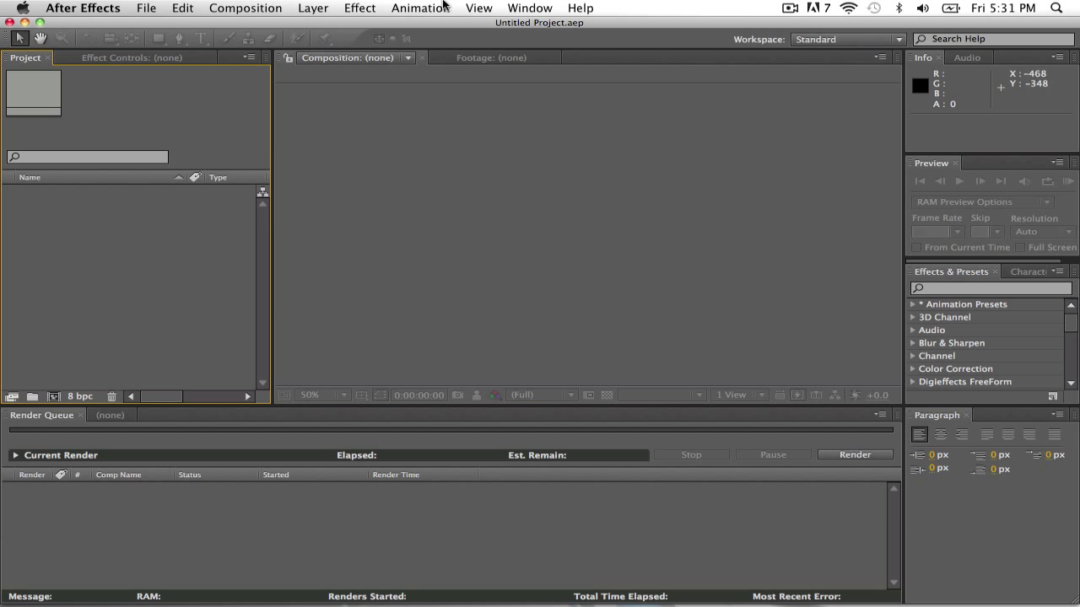
Import 'throwing knife across map.mp4' from the Desktop's MW3 Clips folder
double_click(224, 282)
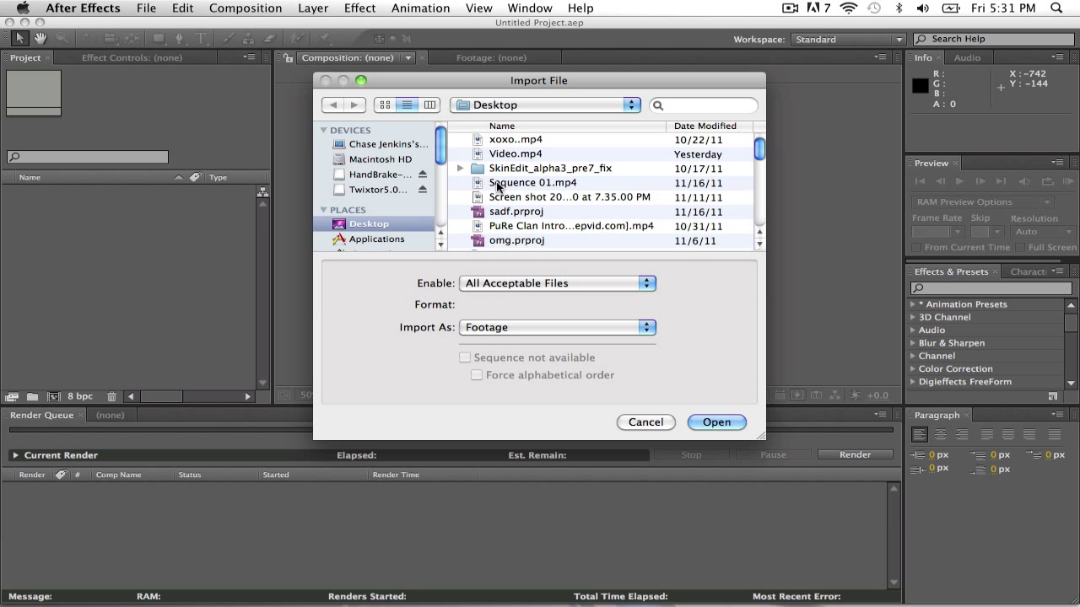
scroll(498, 186, down, 5)
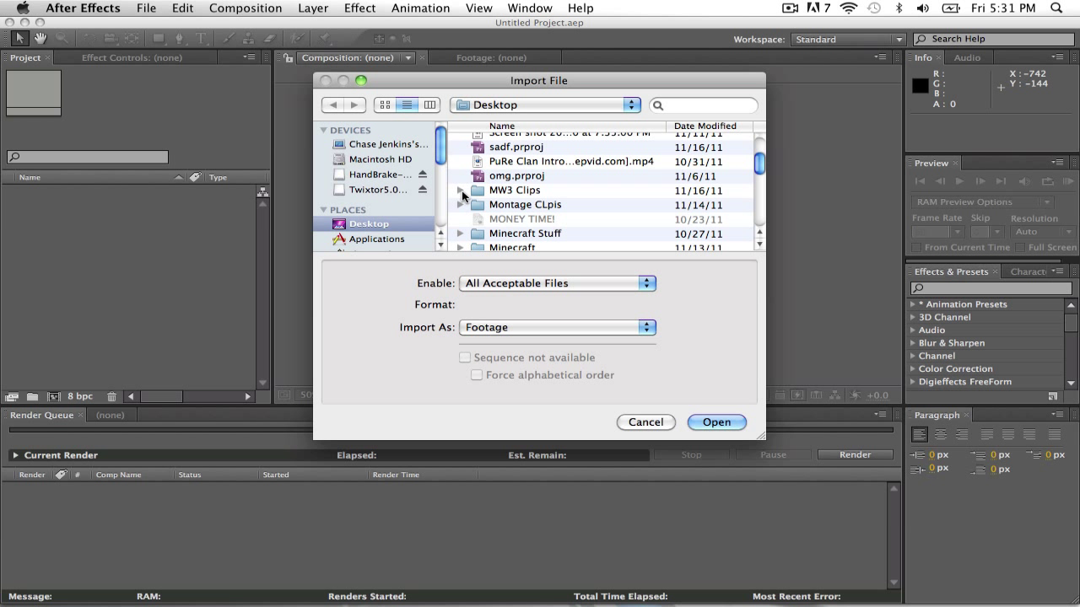
click(460, 191)
scroll(498, 203, down, 2)
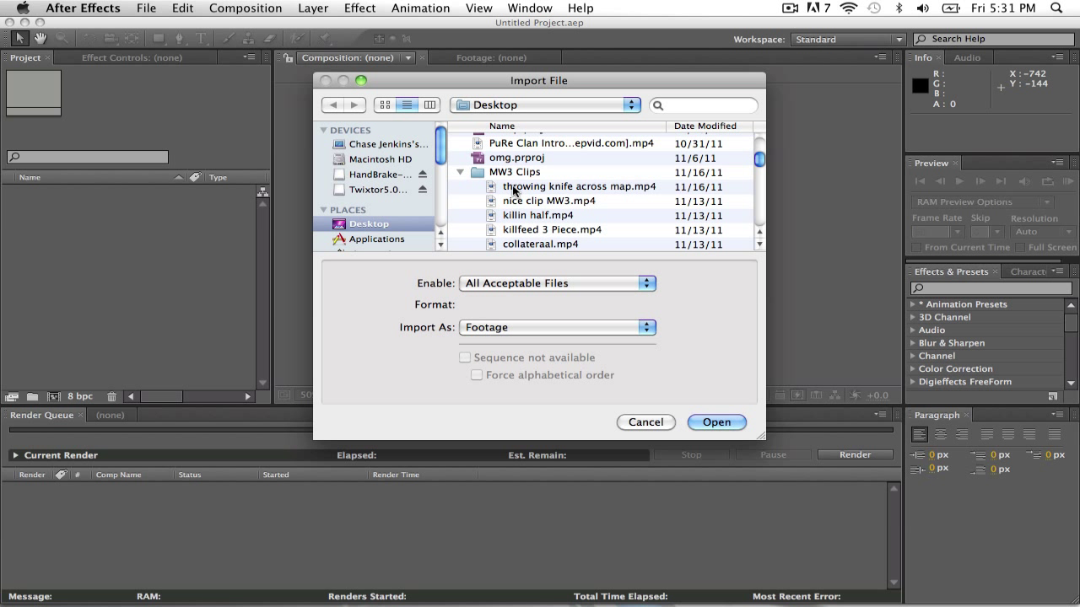
click(512, 188)
click(675, 422)
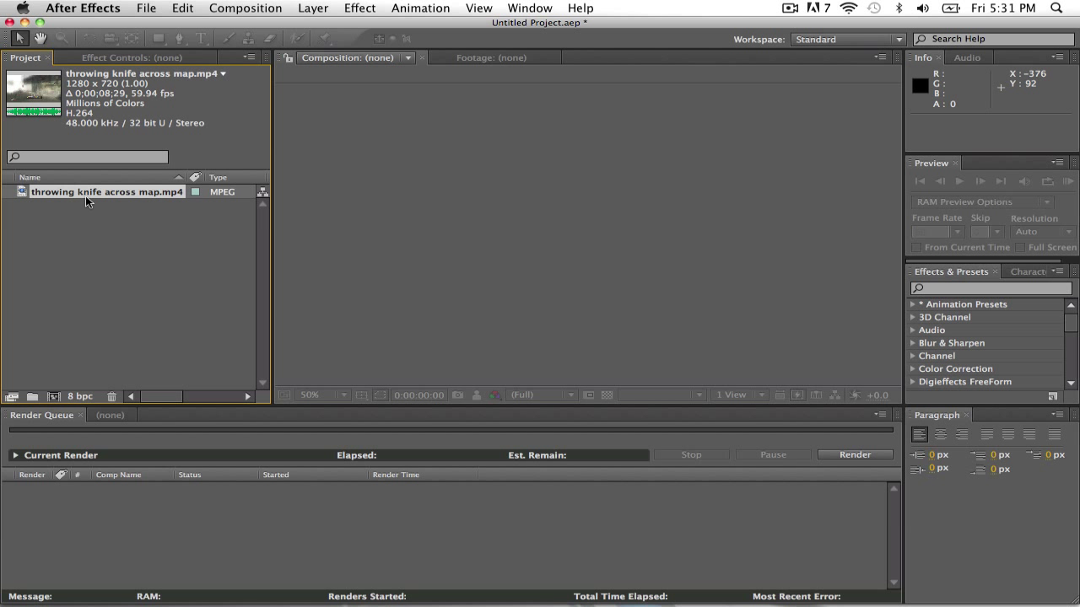
Create a 'throwing knife across map' composition from the clip with duration 0;01;08;29
drag(85, 196, 53, 396)
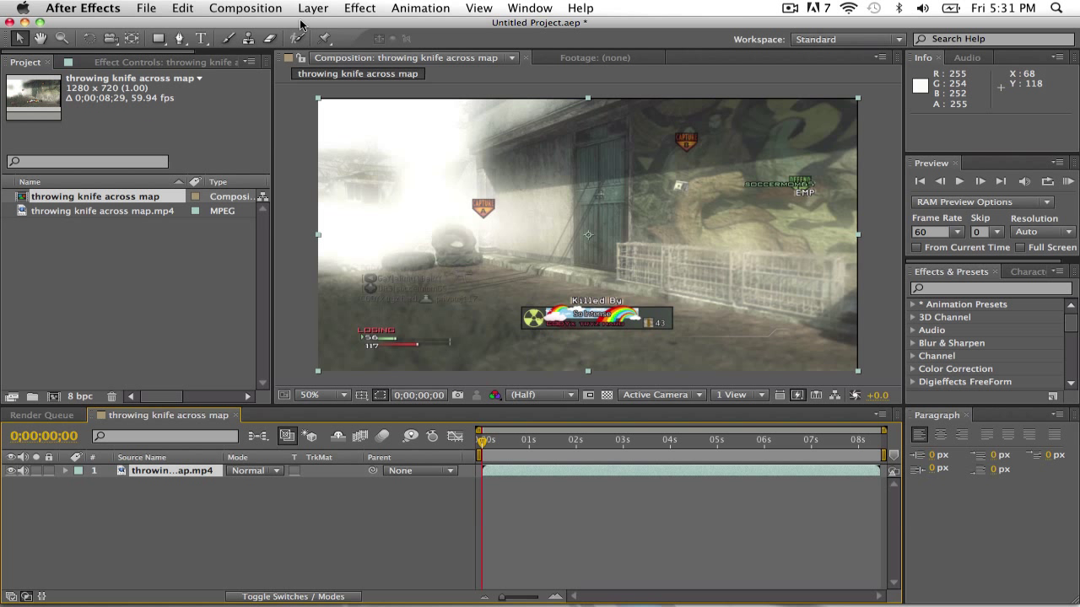
click(253, 8)
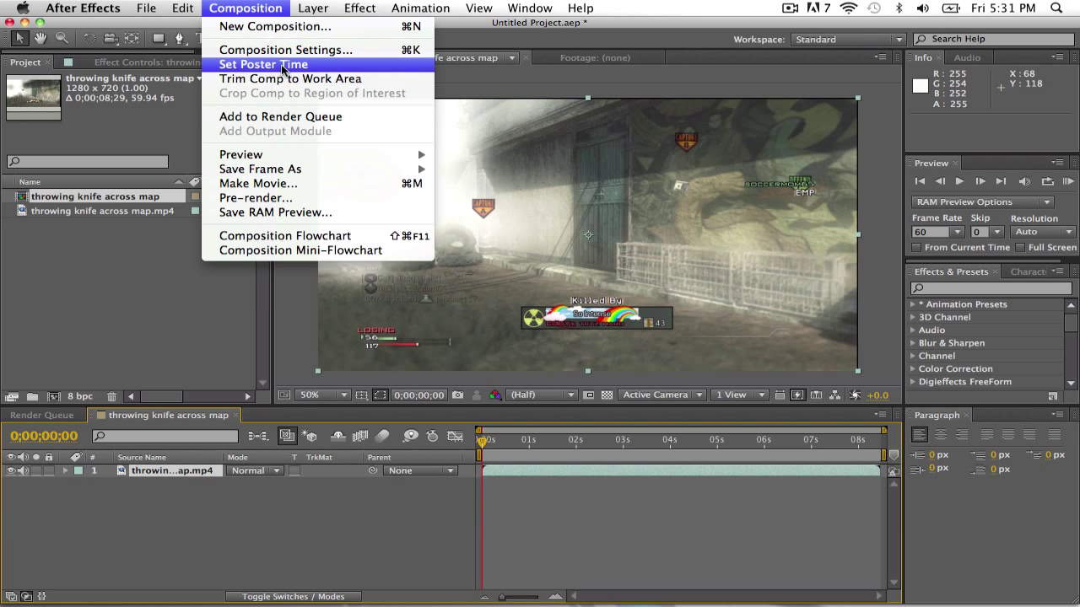
click(304, 52)
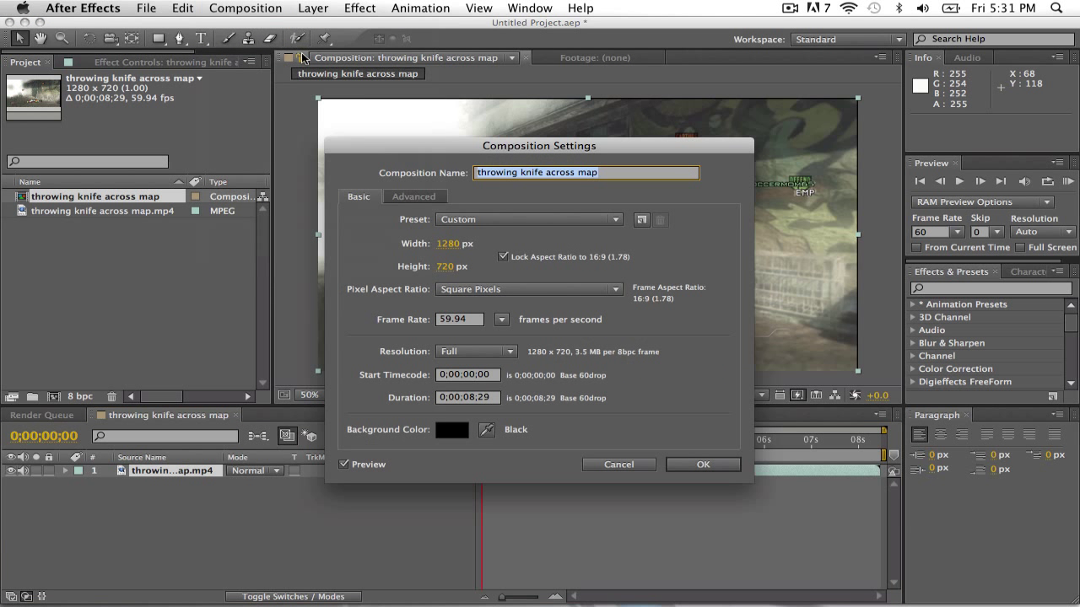
click(460, 397)
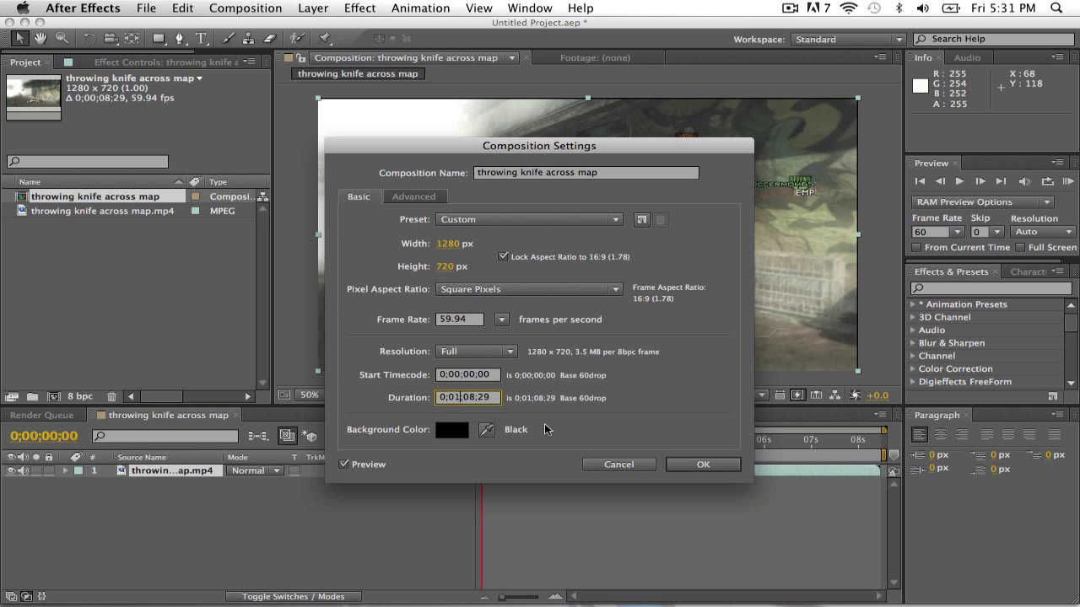
click(697, 465)
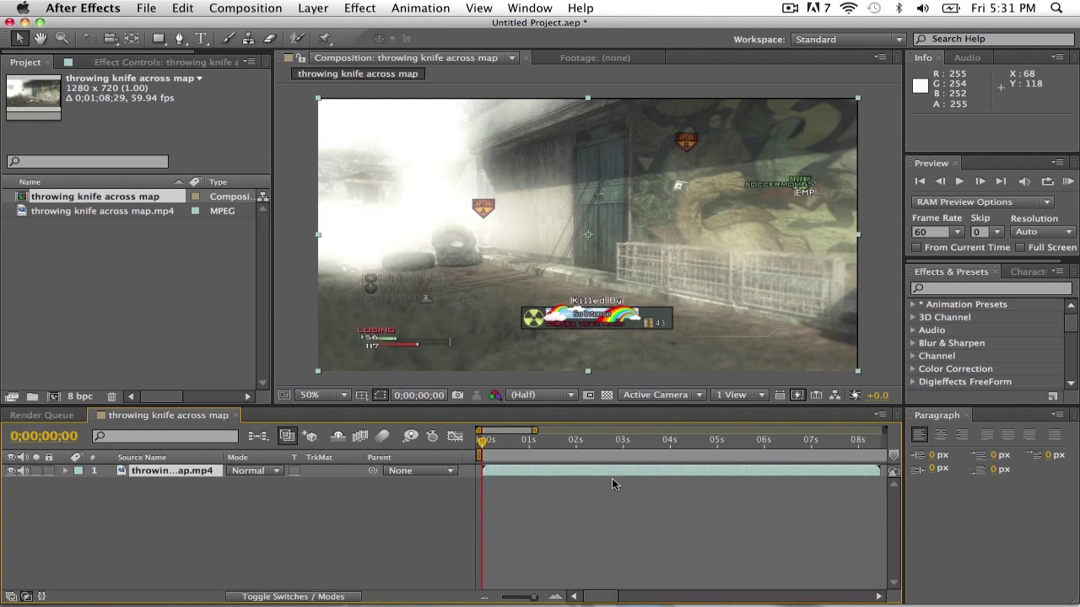
Scrub to about two seconds in and set the layer's frame blending to Pixel Motion
click(539, 440)
drag(538, 448, 606, 444)
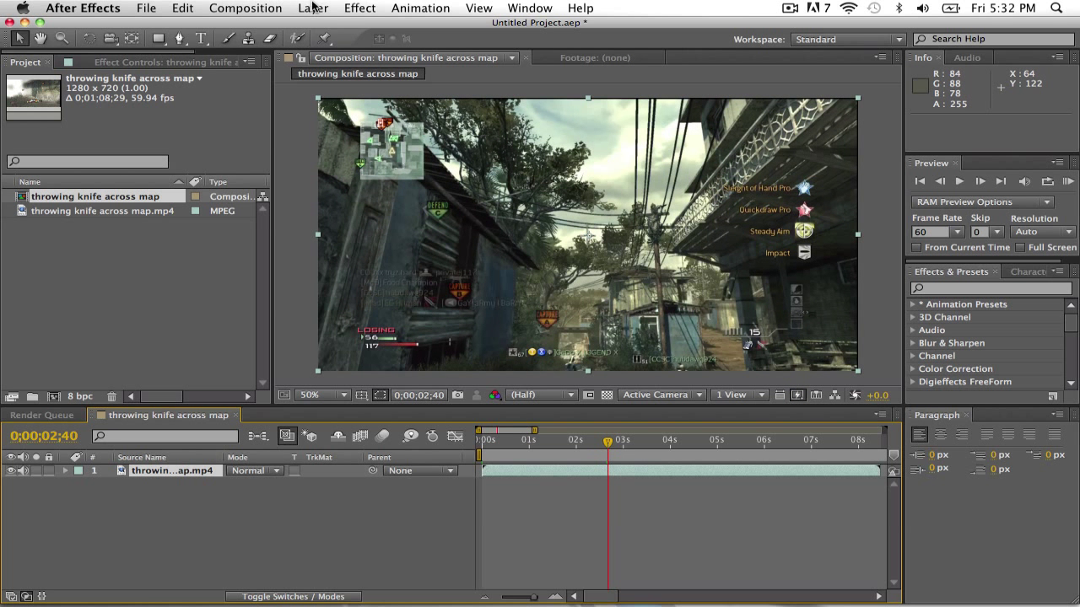
click(361, 10)
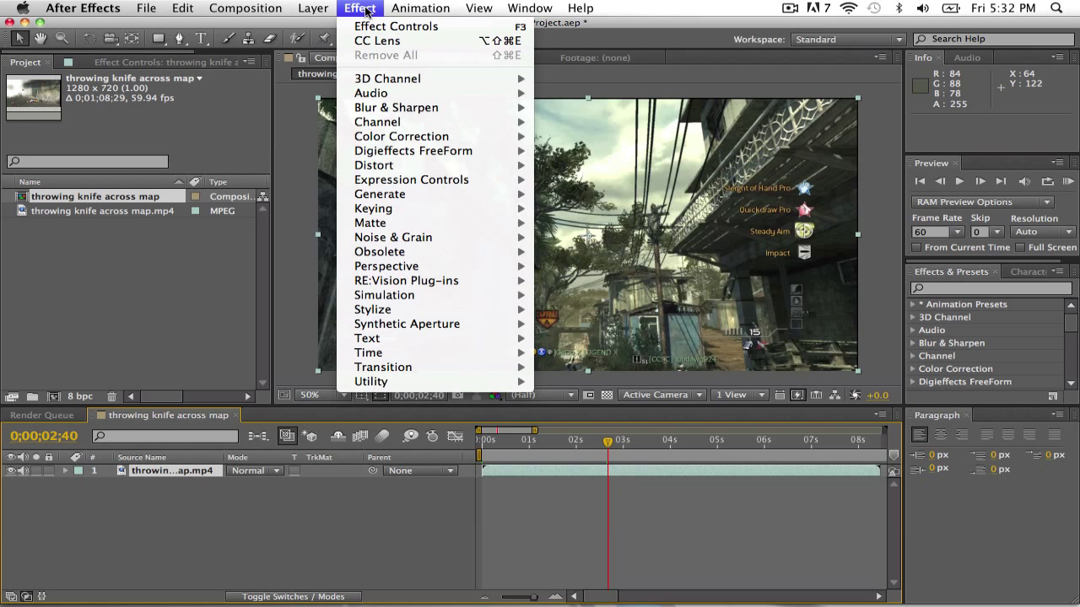
mouse_move(329, 9)
mouse_move(381, 195)
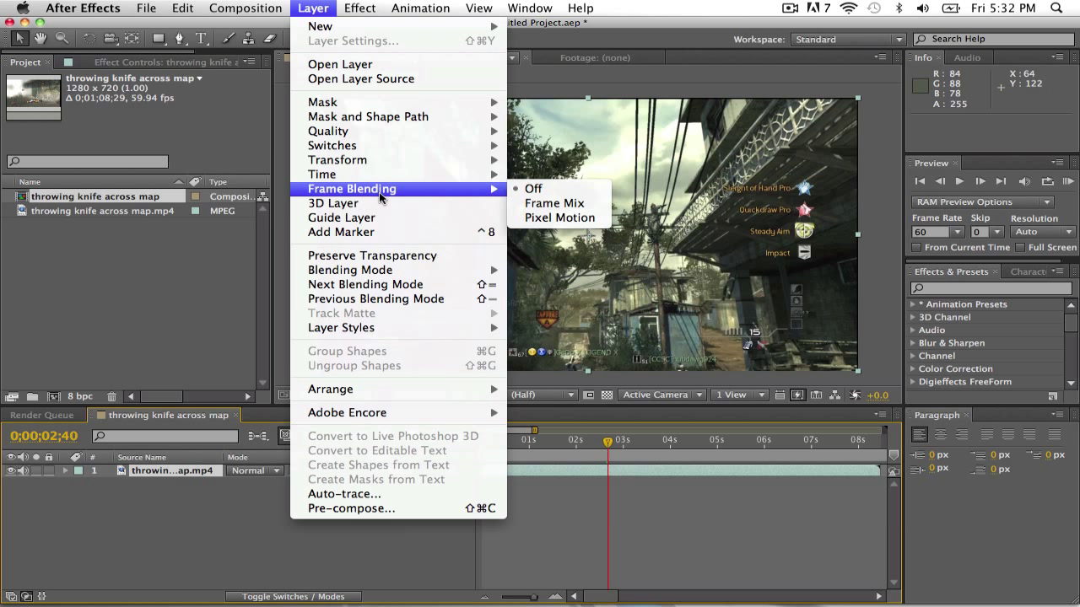
click(531, 218)
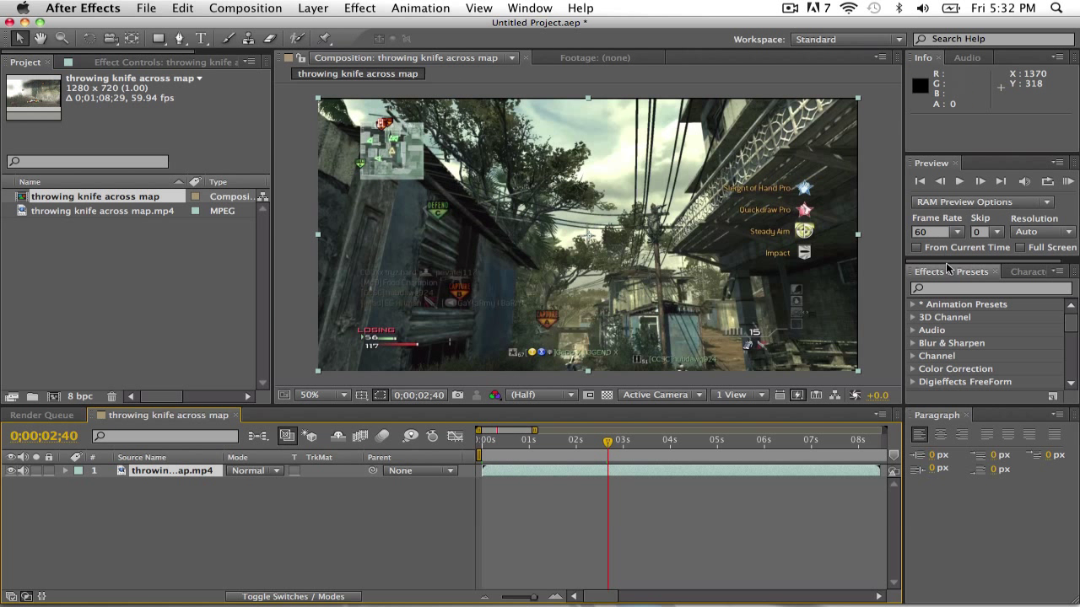
Select the clip layer and apply the Twixtor Pro effect to it
click(945, 289)
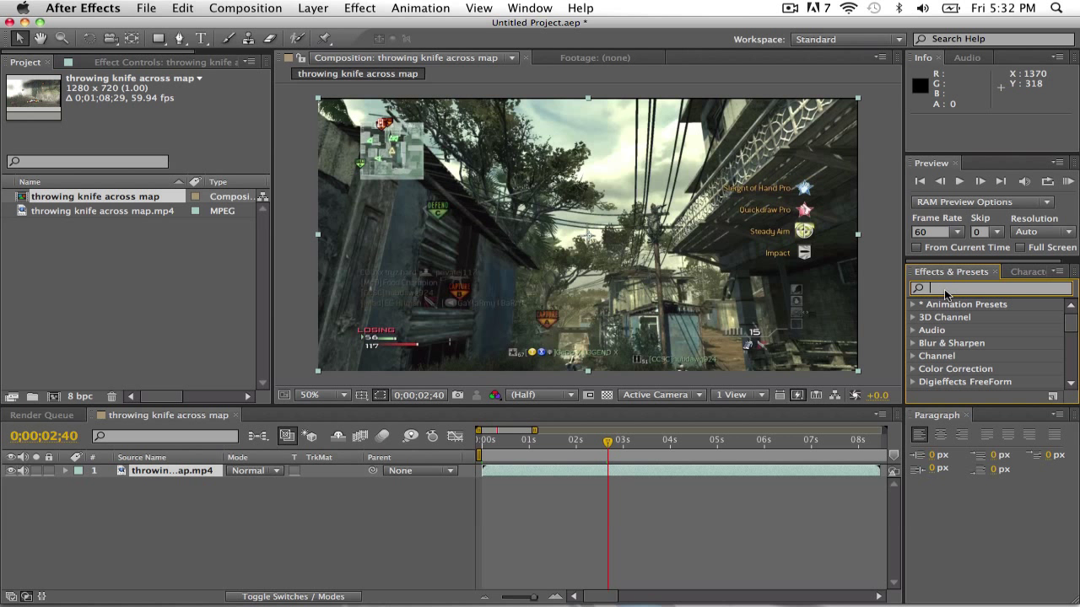
click(353, 7)
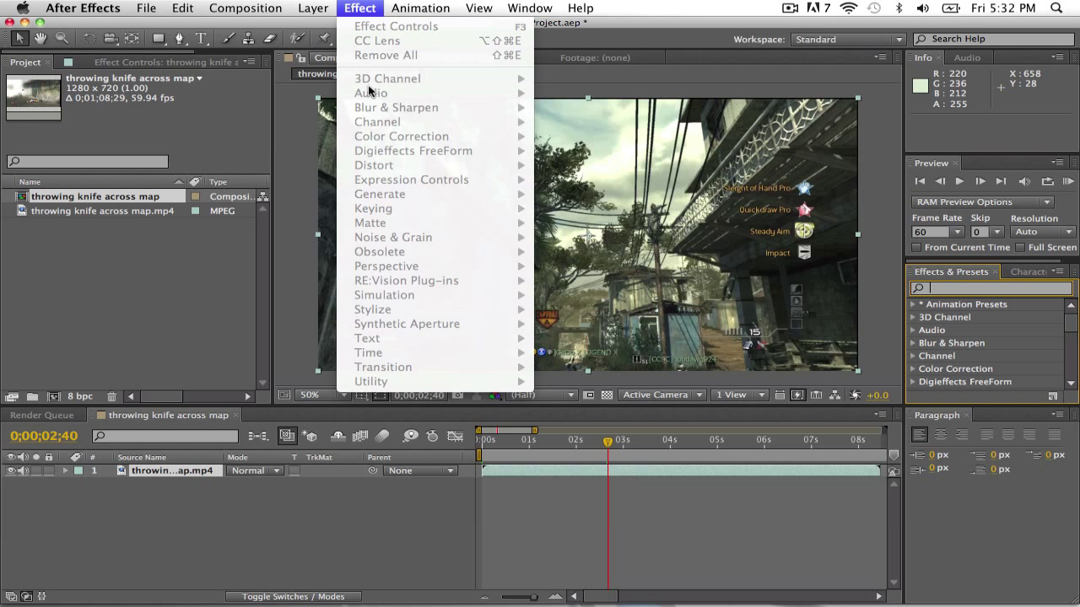
mouse_move(405, 4)
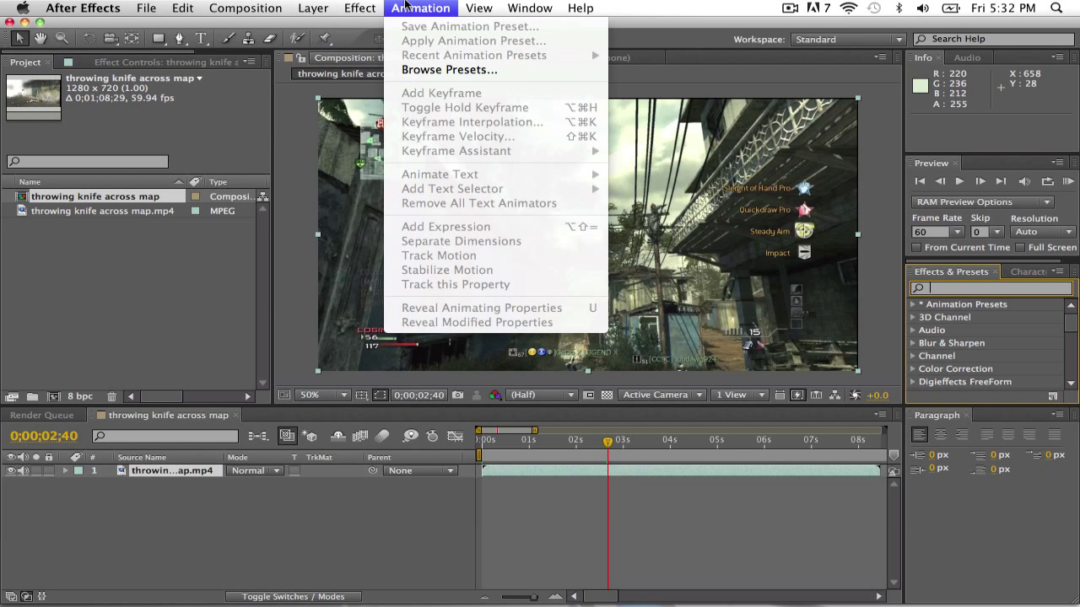
click(562, 473)
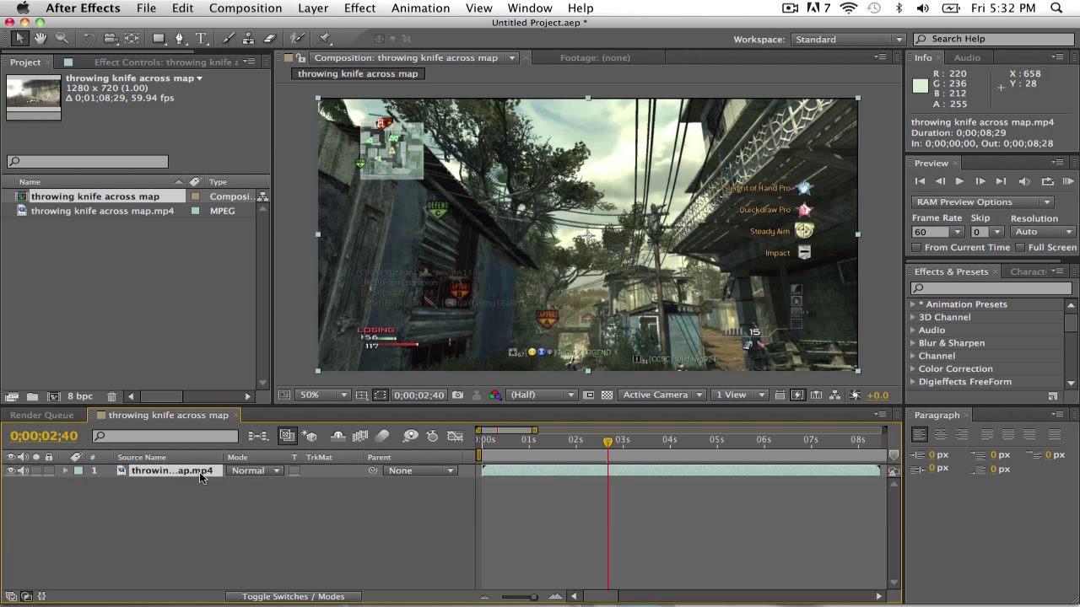
click(357, 8)
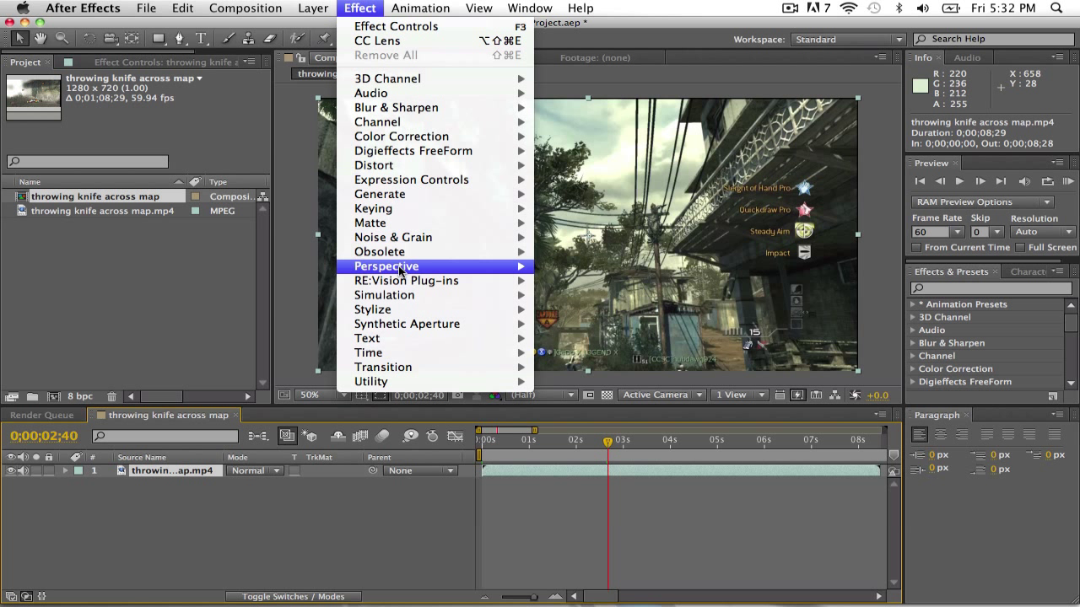
mouse_move(424, 284)
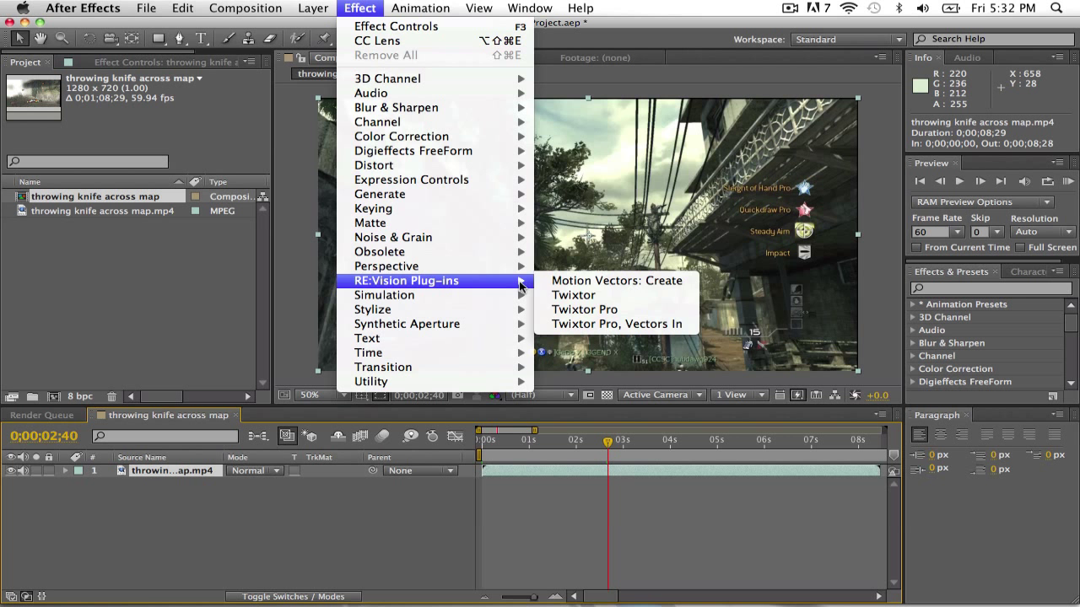
click(584, 310)
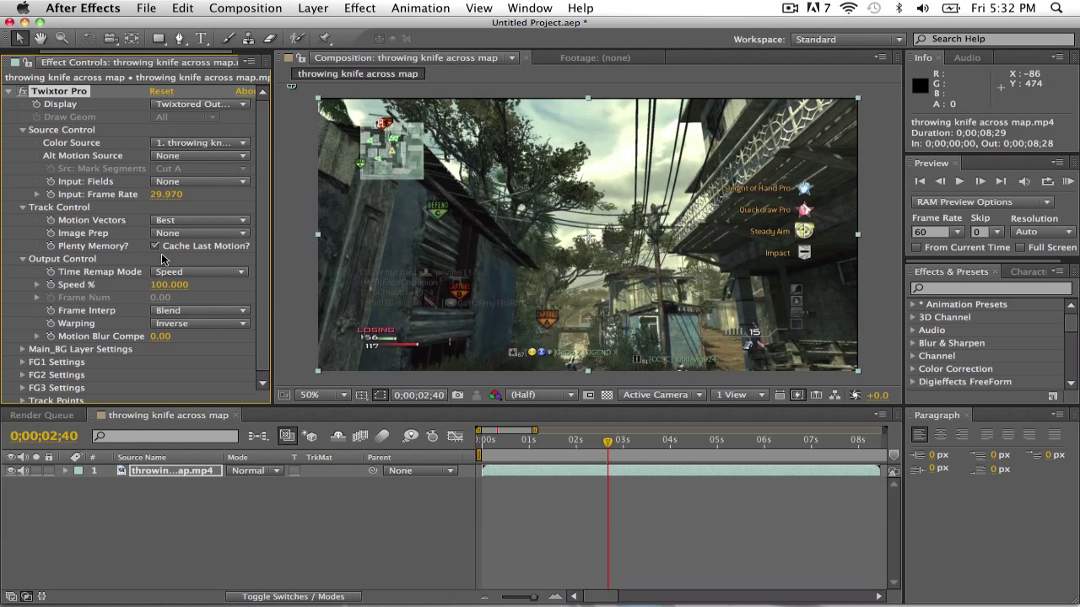
Set Twixtor Pro's Input: Frame Rate to 59.94
click(168, 195)
text(59.94)
drag(157, 195, 190, 199)
key(Return)
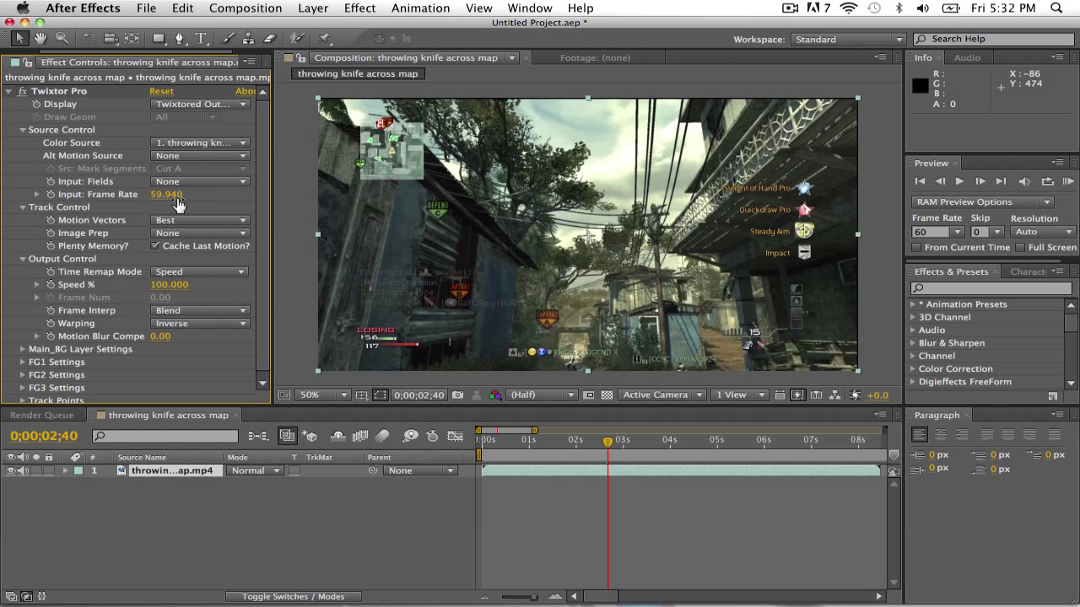
Expand Main_BG Layer Settings and lower Main_BG Sensitivity to 60
drag(262, 108, 263, 133)
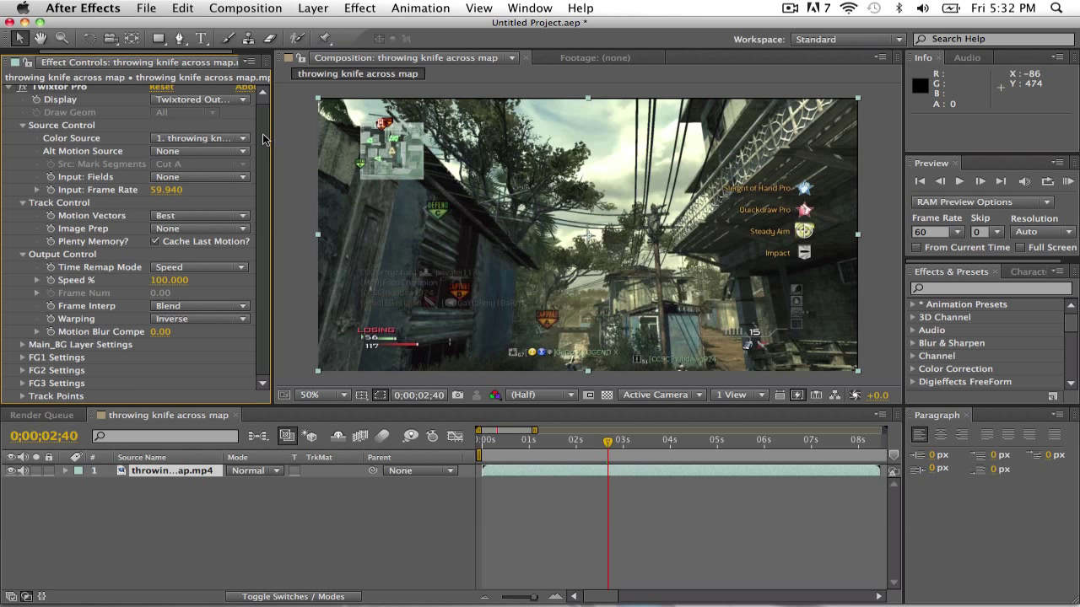
click(23, 344)
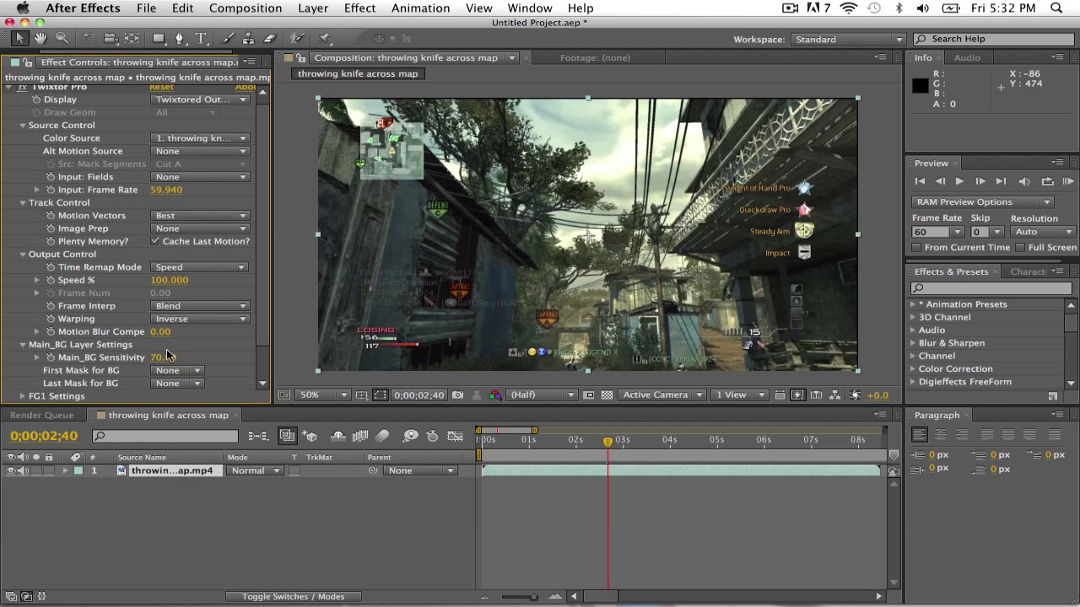
drag(164, 358, 159, 358)
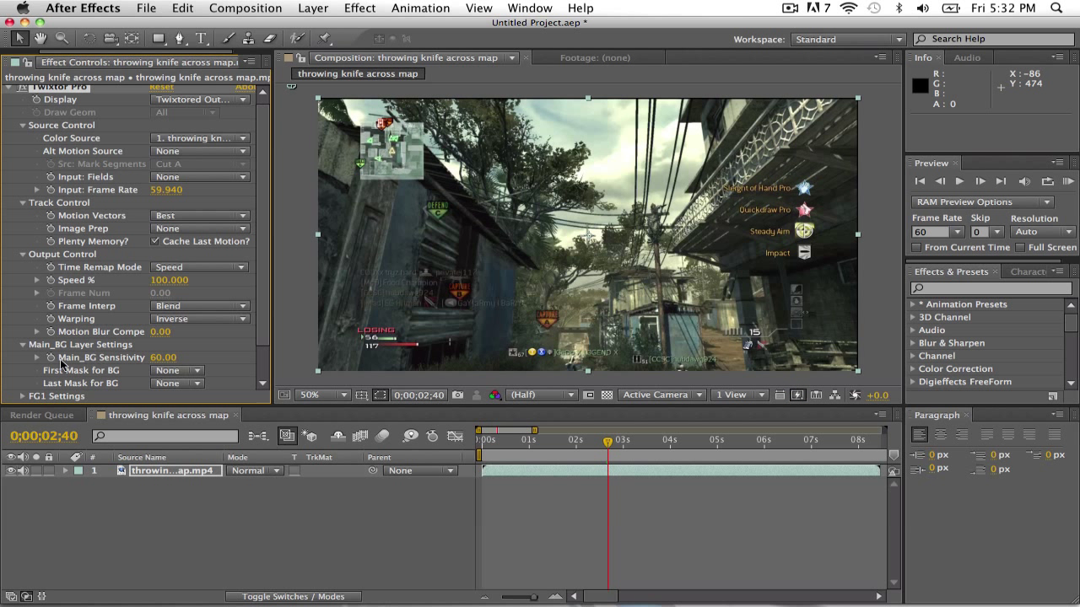
Reveal Twixtor Pro's Output Control and Speed % property in the layer's timeline
click(22, 346)
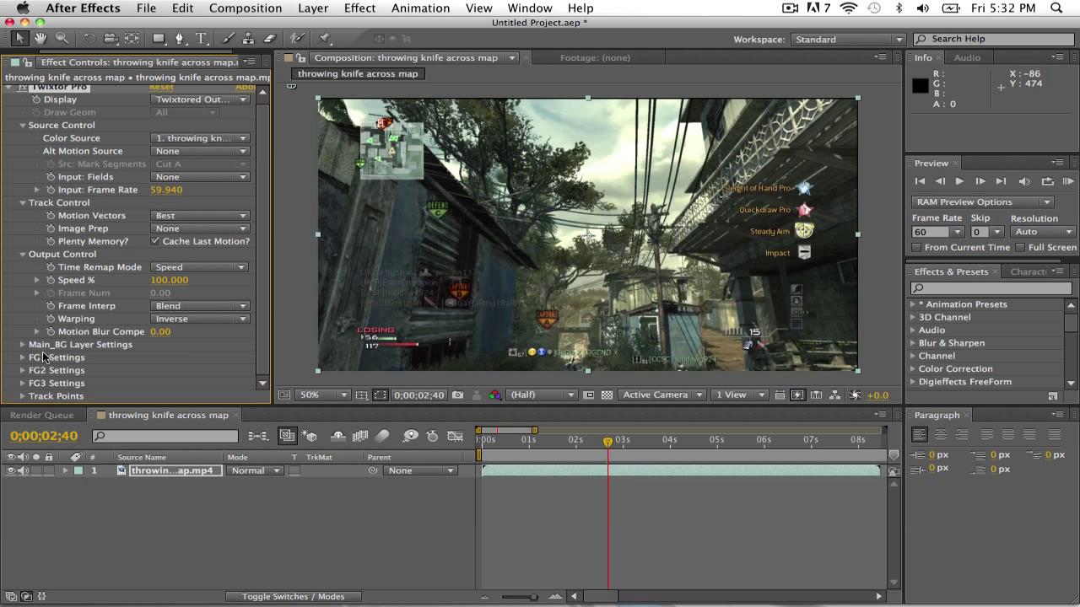
click(67, 470)
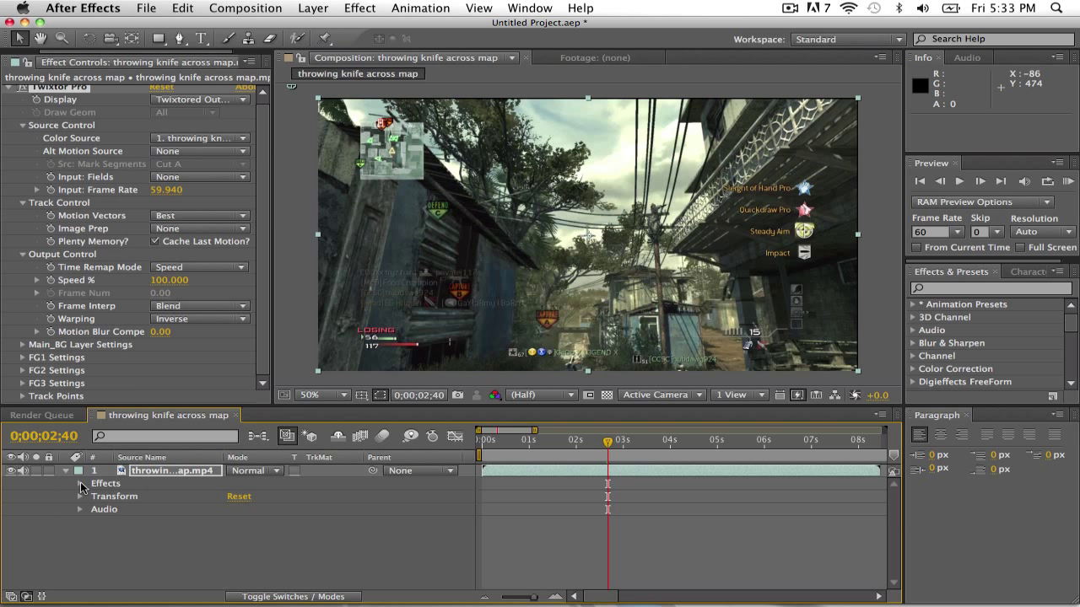
click(82, 487)
click(94, 497)
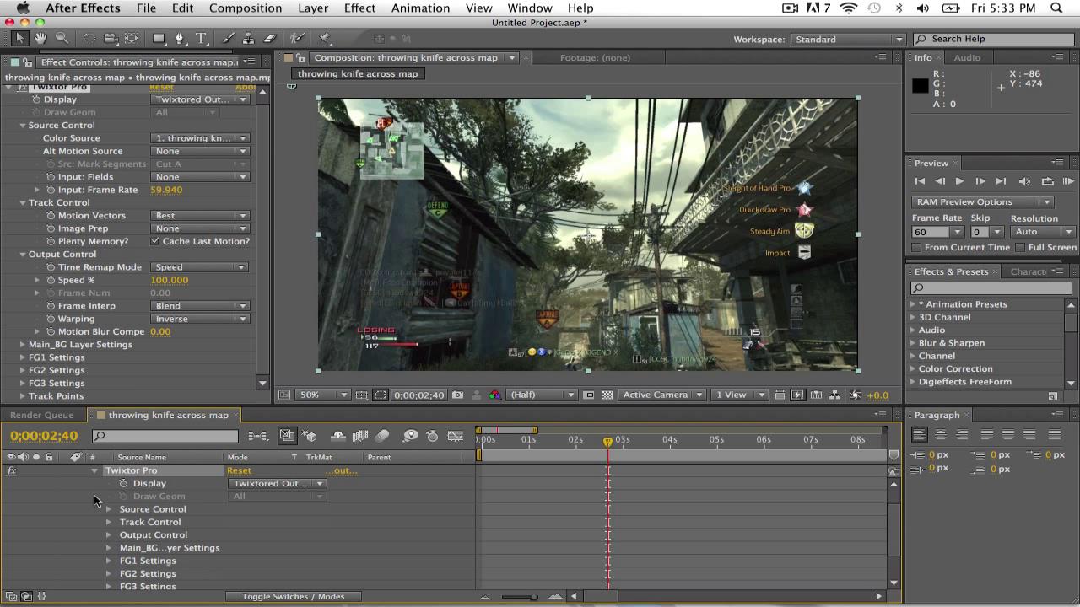
click(108, 548)
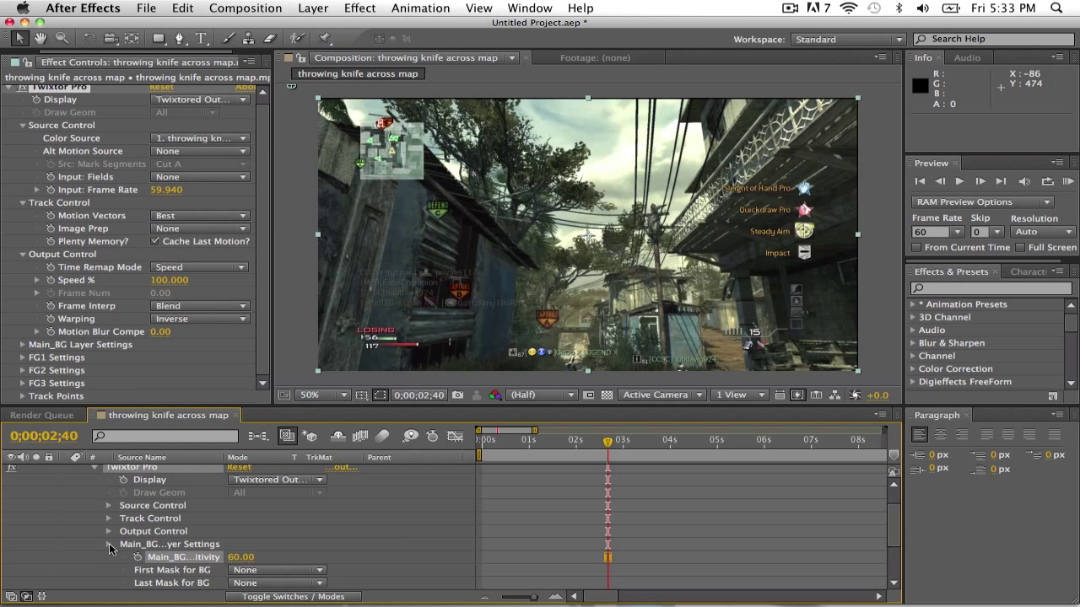
click(108, 545)
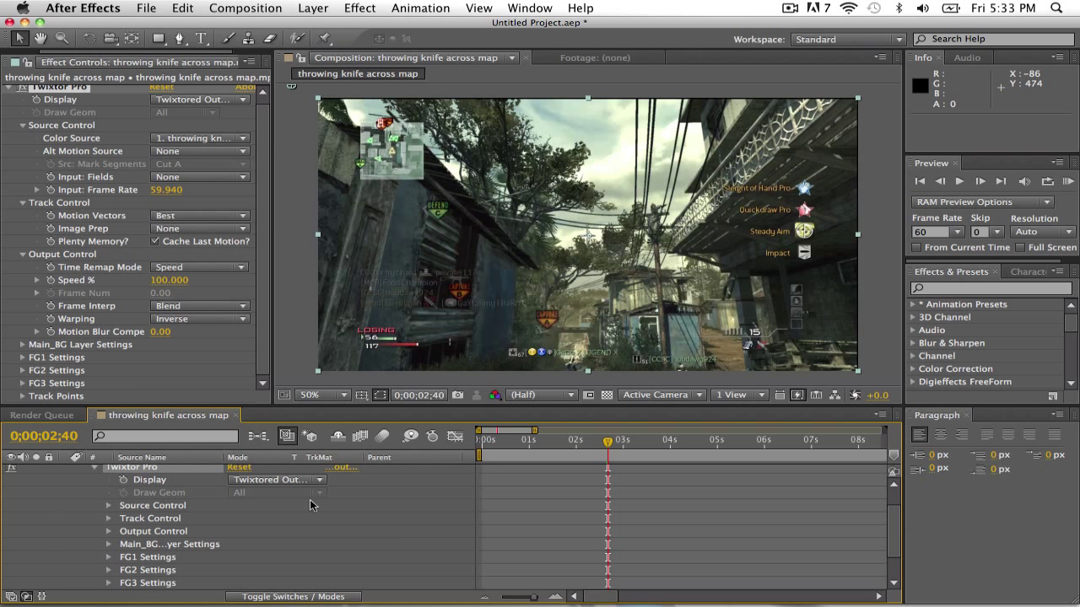
click(108, 532)
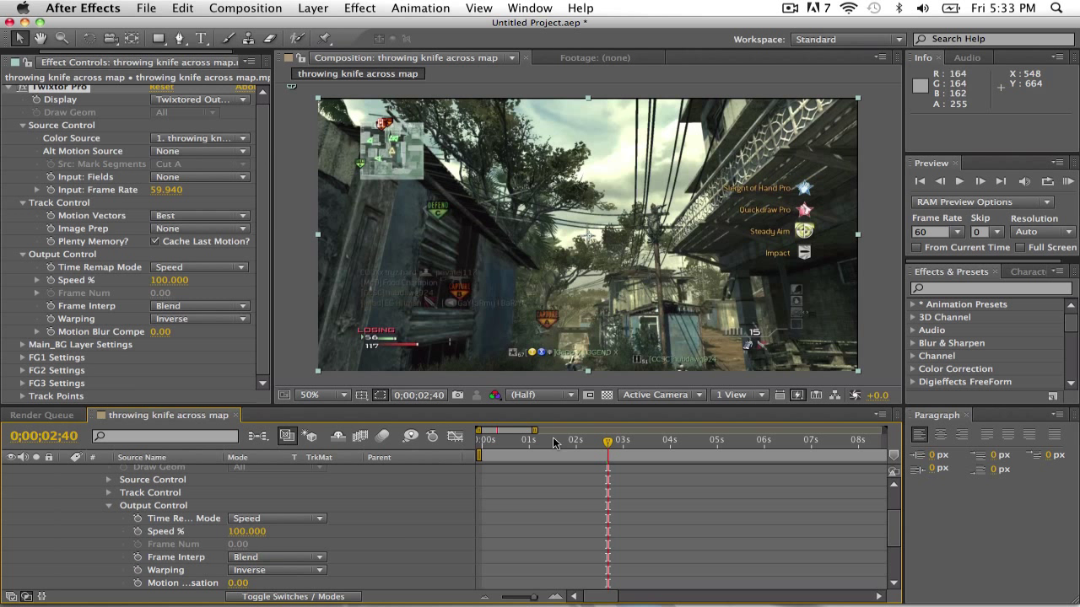
scroll(890, 527, up, 5)
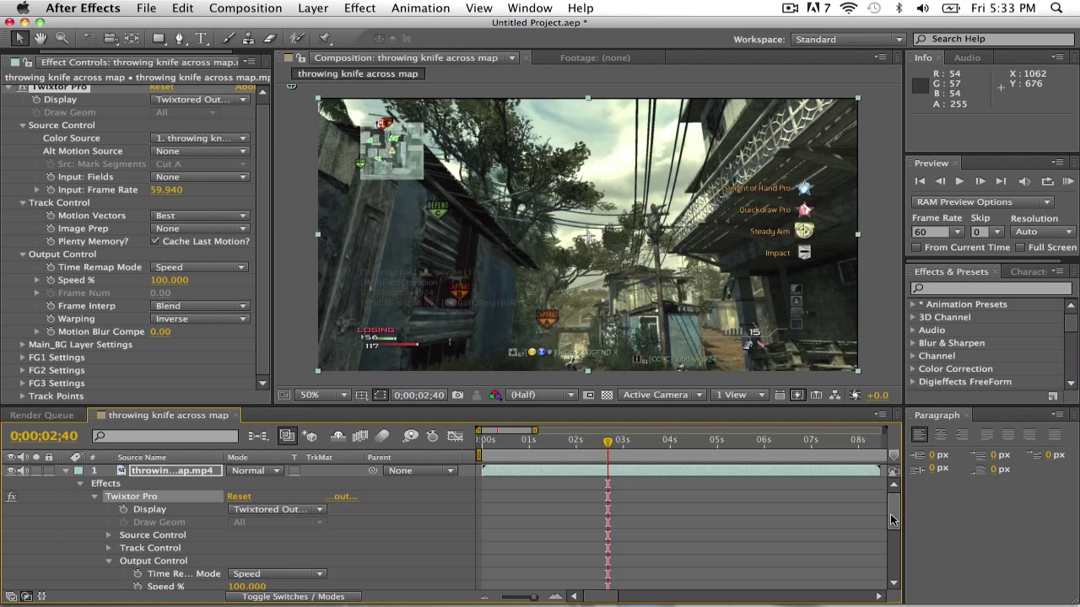
Move the current time to 0;00;03;06 using frame steps
drag(609, 442, 629, 444)
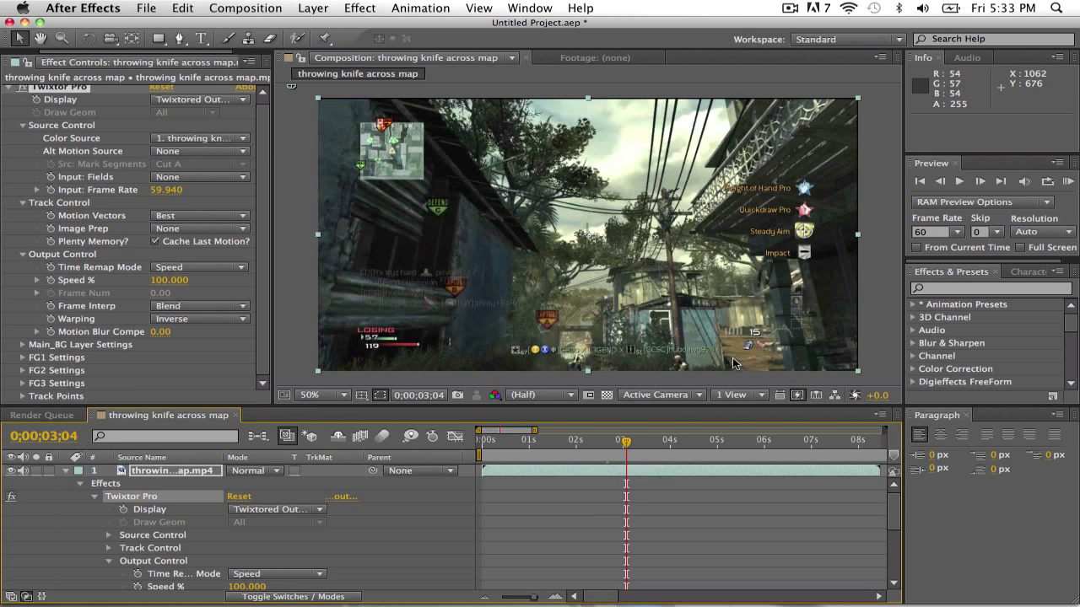
click(977, 185)
click(978, 185)
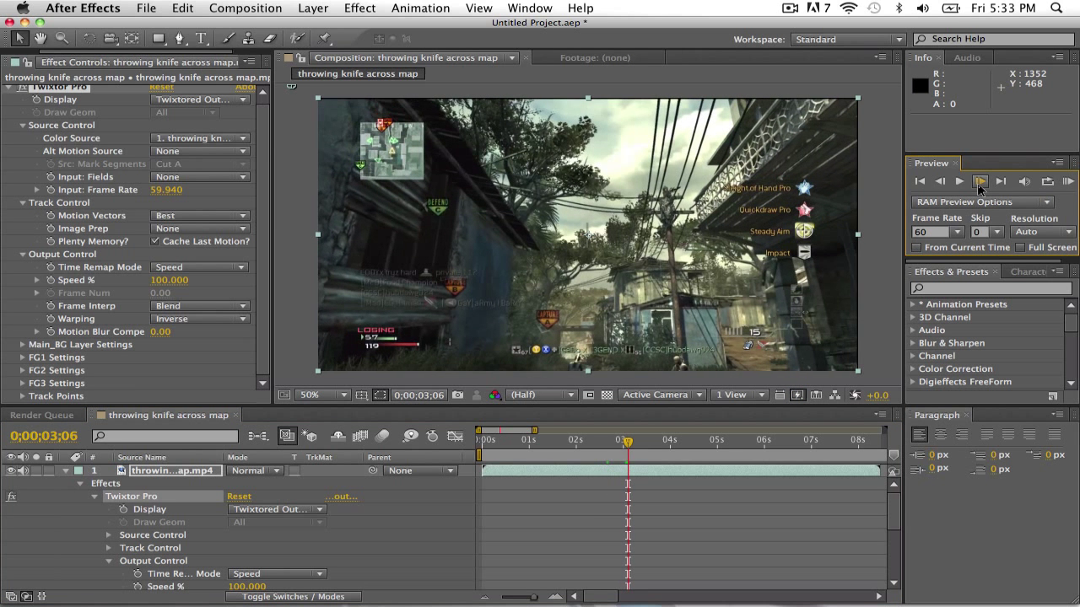
click(977, 185)
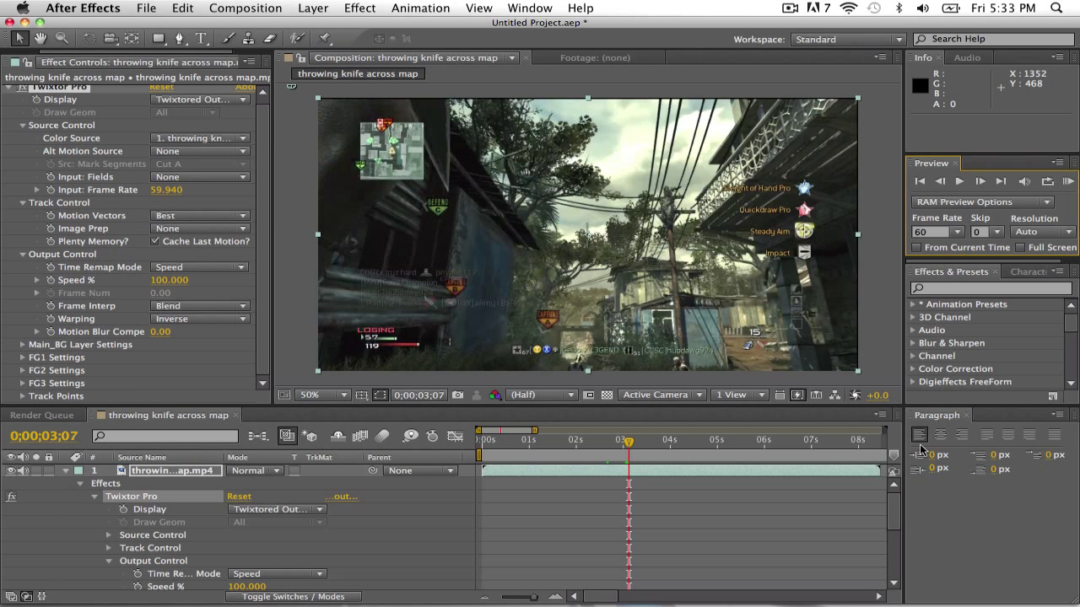
click(940, 182)
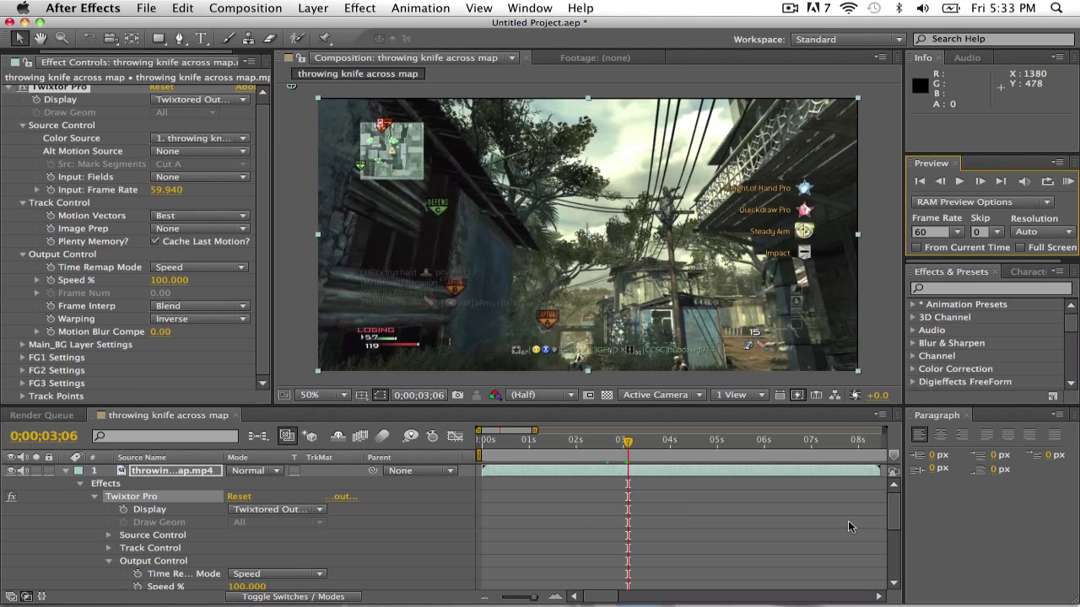
drag(890, 515, 888, 534)
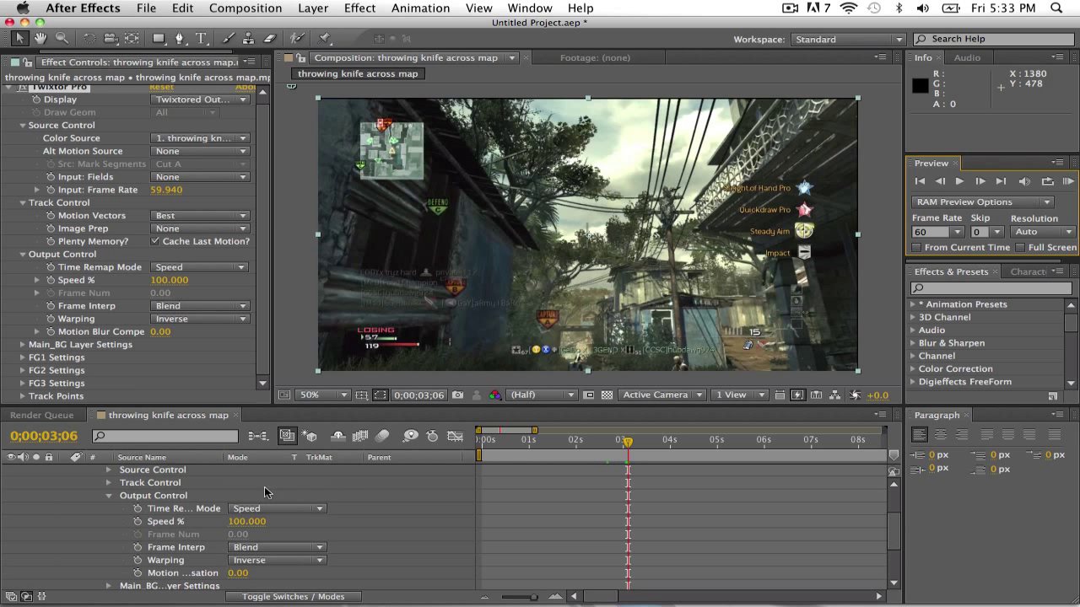
Keyframe Speed % at 100 at 0;00;03;06 and 5 at 0;00;03;07, then move past six seconds
click(139, 523)
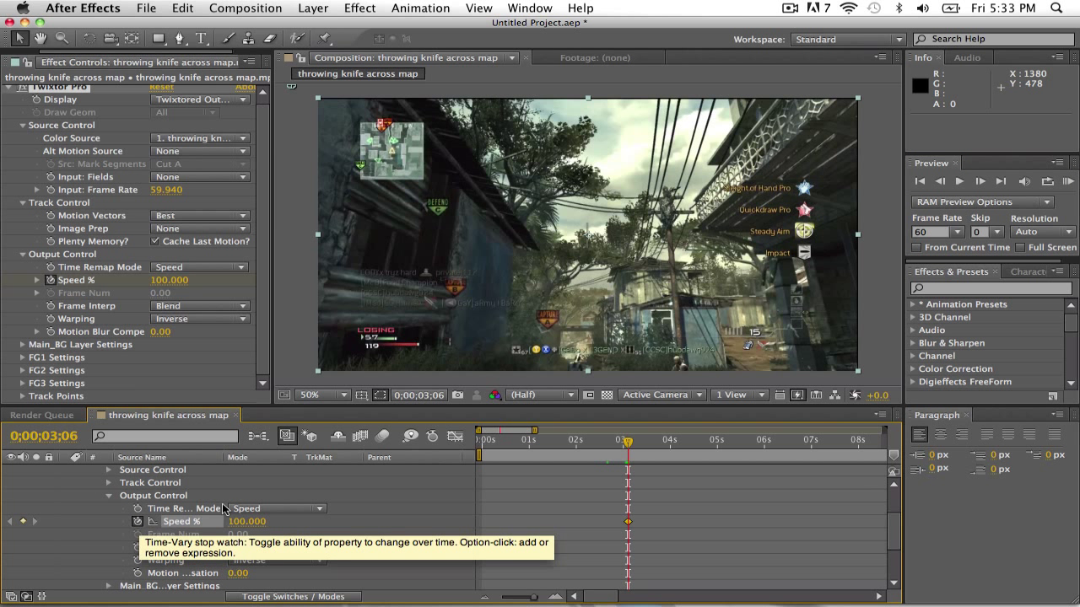
click(979, 182)
click(978, 182)
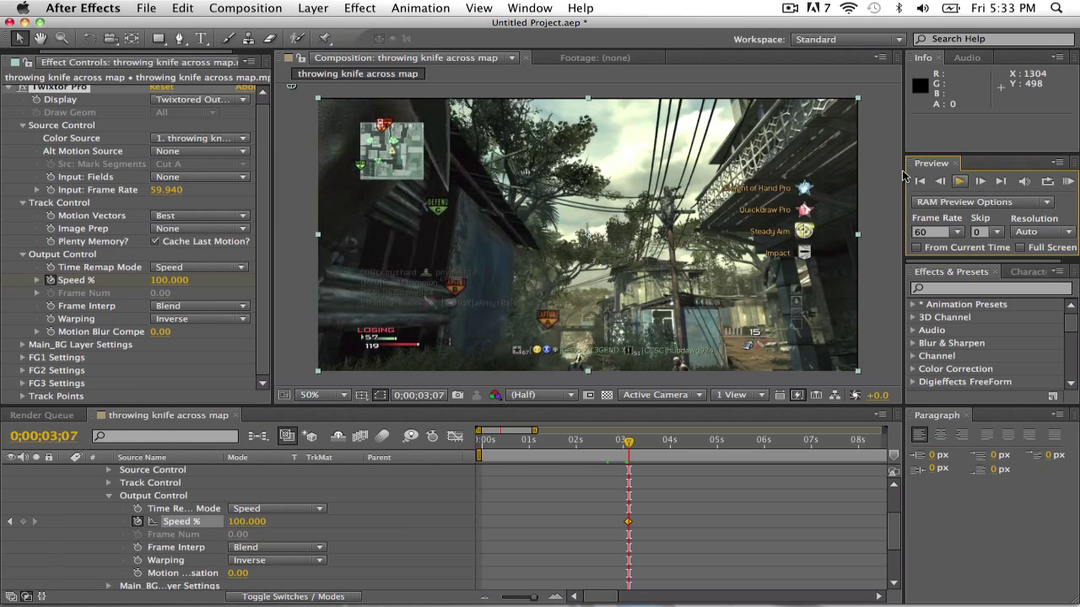
click(242, 527)
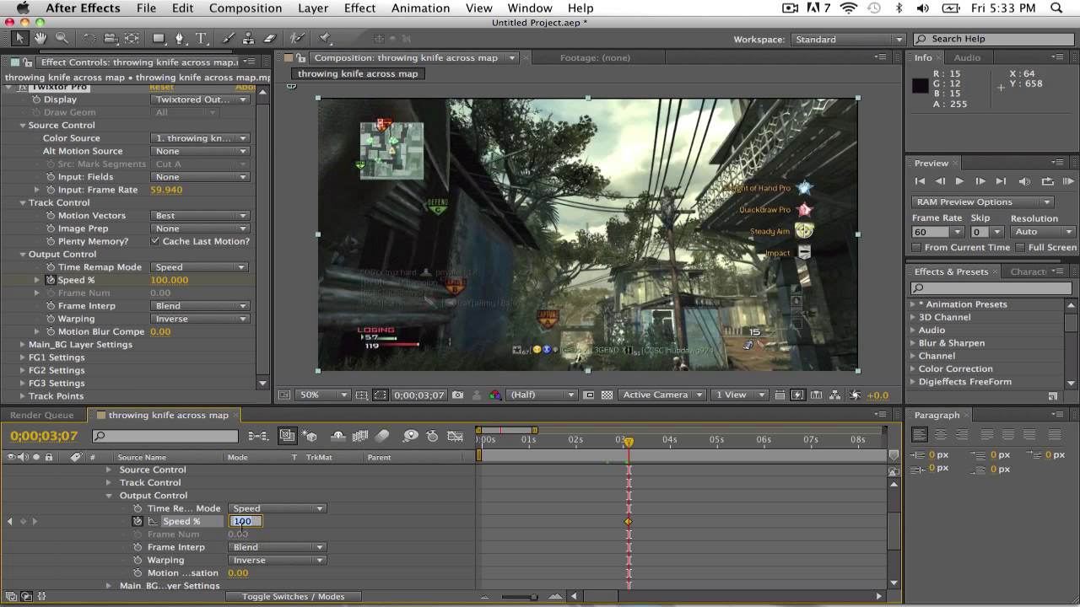
text(5)
key(Return)
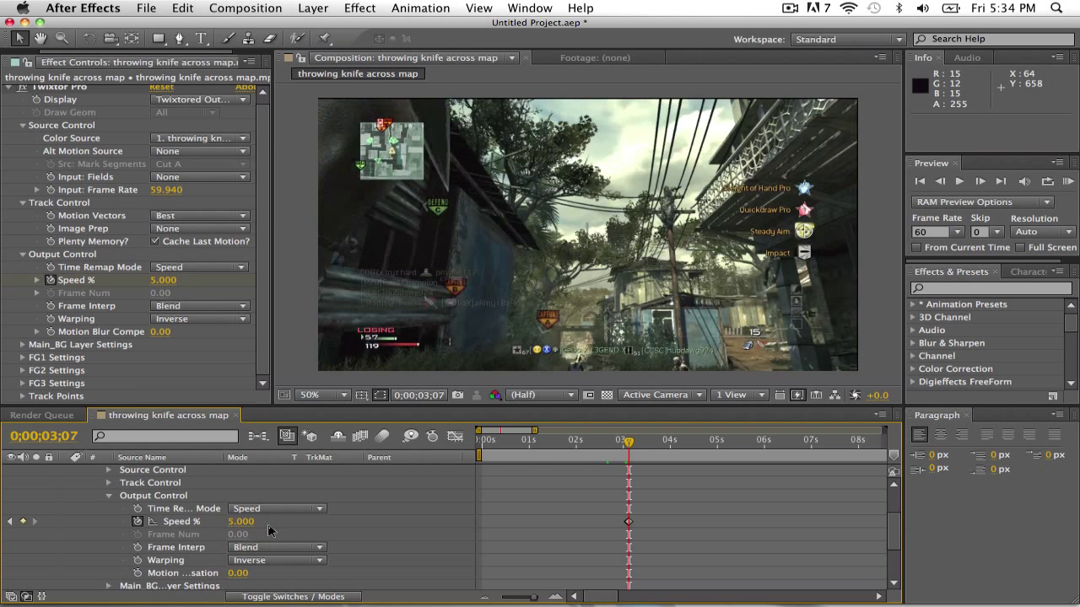
drag(632, 445, 775, 459)
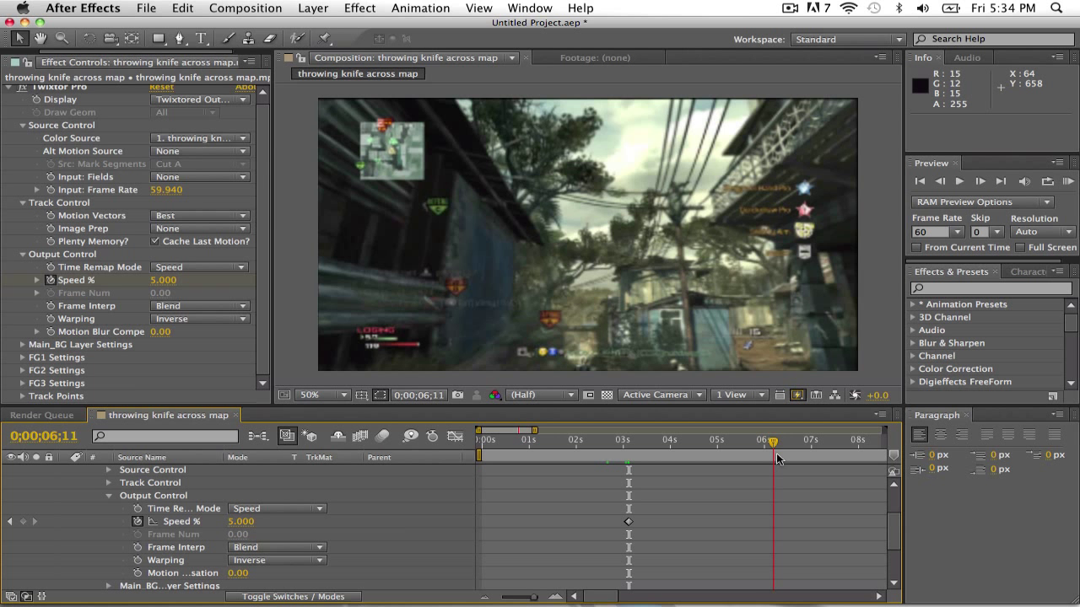
drag(778, 458, 810, 460)
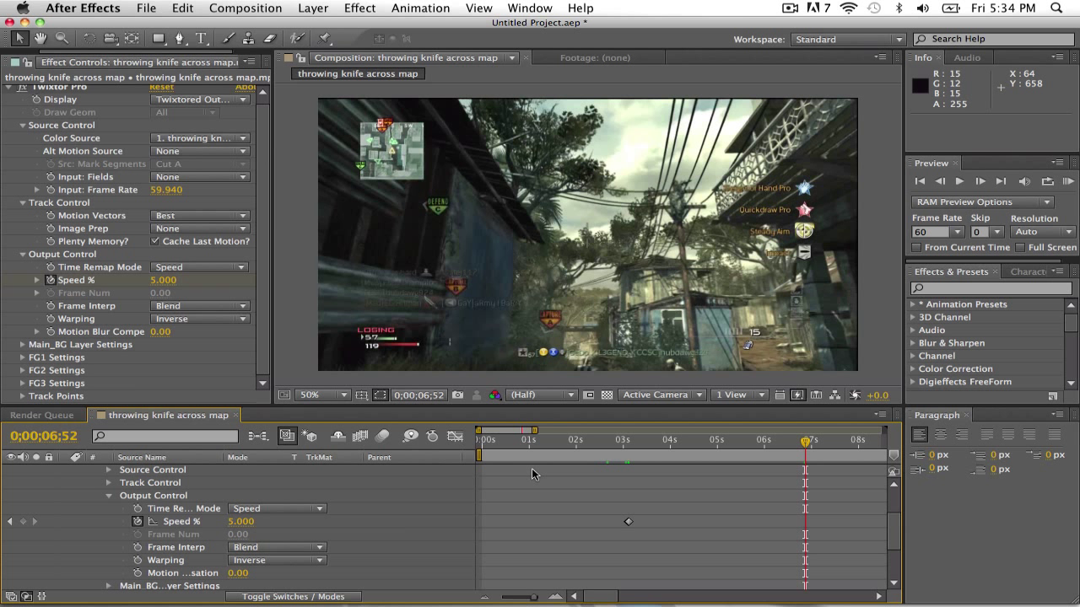
Add a Speed % keyframe at 0;00;06;52 and set Speed % to 100 at 0;00;06;53
click(23, 521)
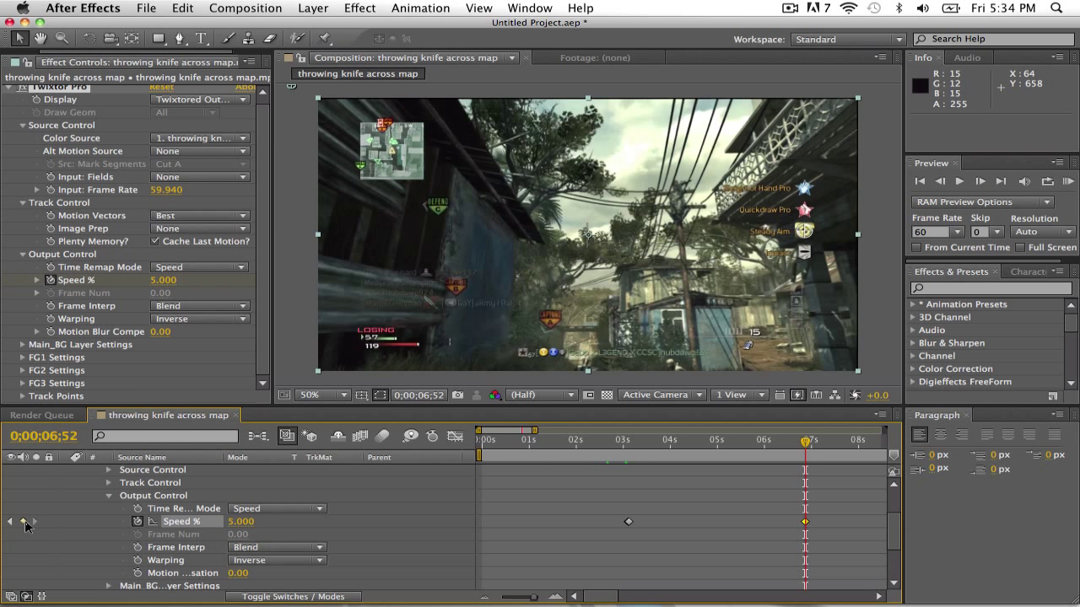
click(980, 181)
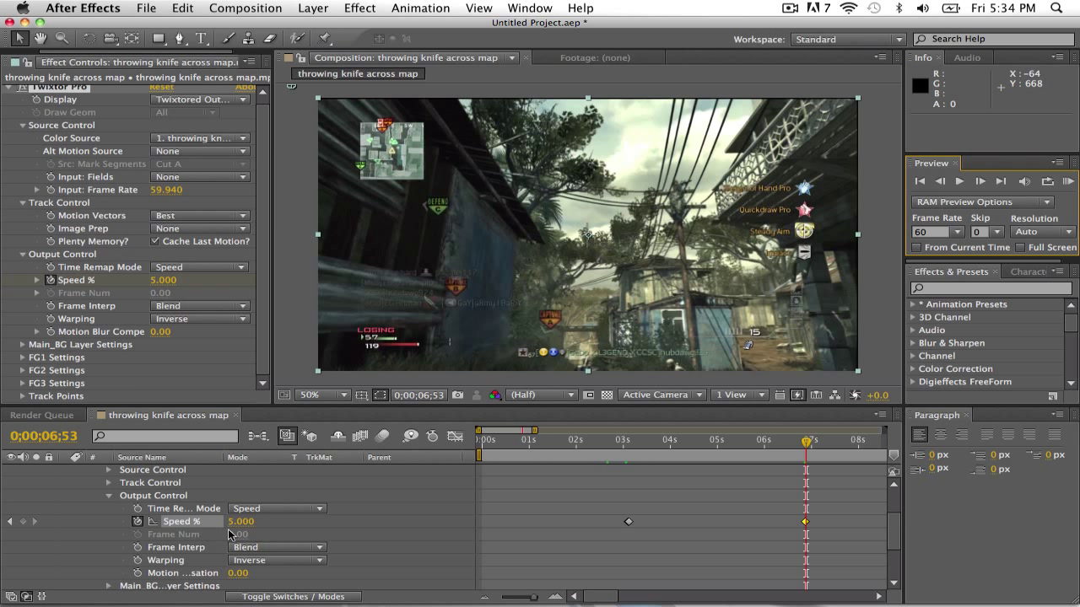
scroll(230, 534, up, 1)
click(240, 547)
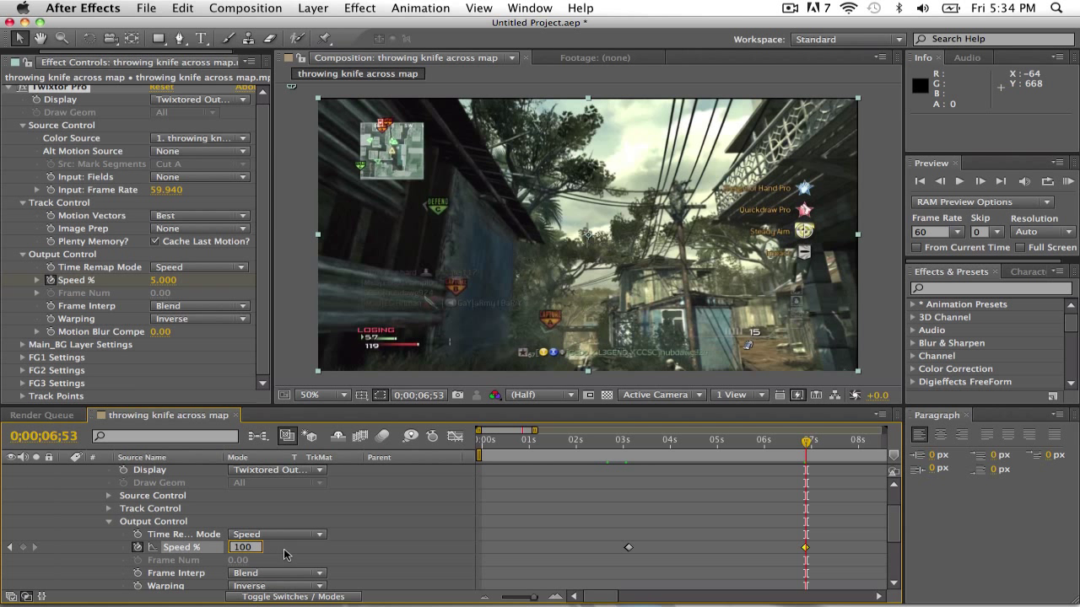
text(100)
key(Return)
Preview the slow-motion section starting from 0;00;02;35
click(603, 442)
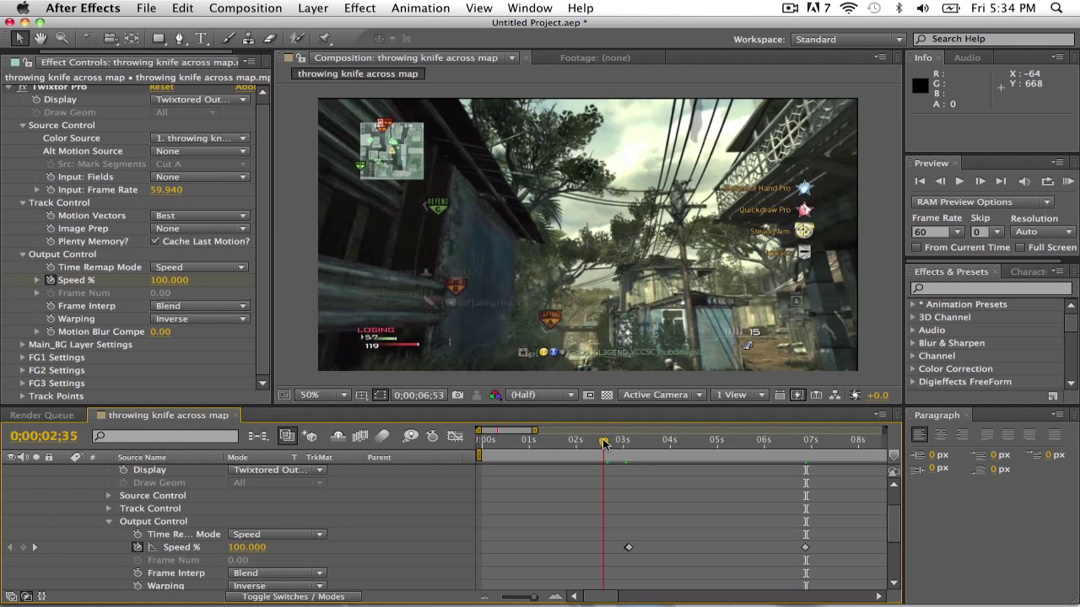
key(space)
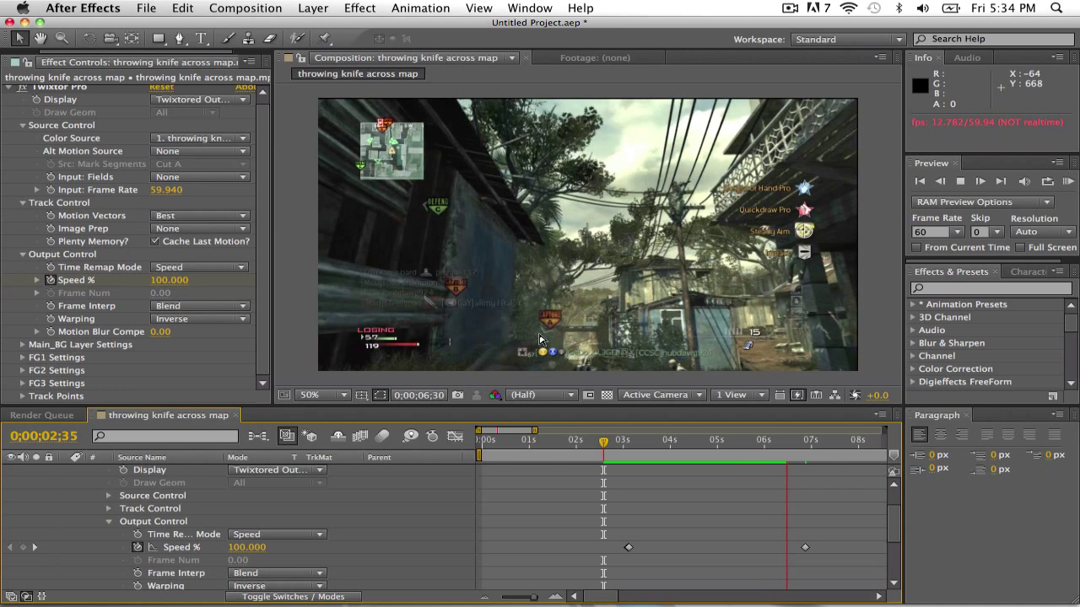
key(space)
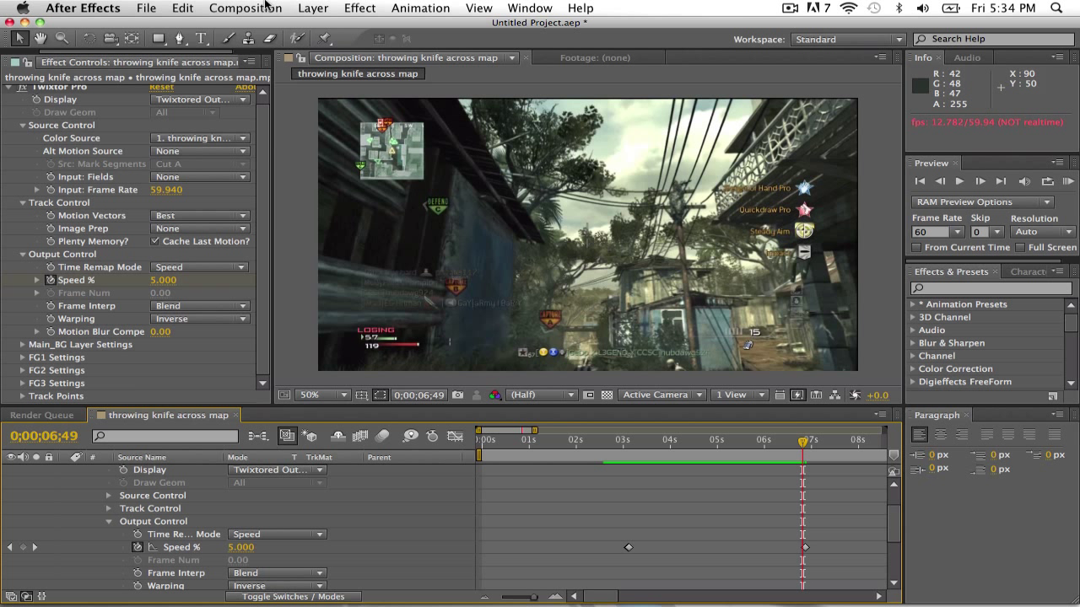
Render the comp to the lossless 'throwing knife across map_1.mov' file
click(791, 8)
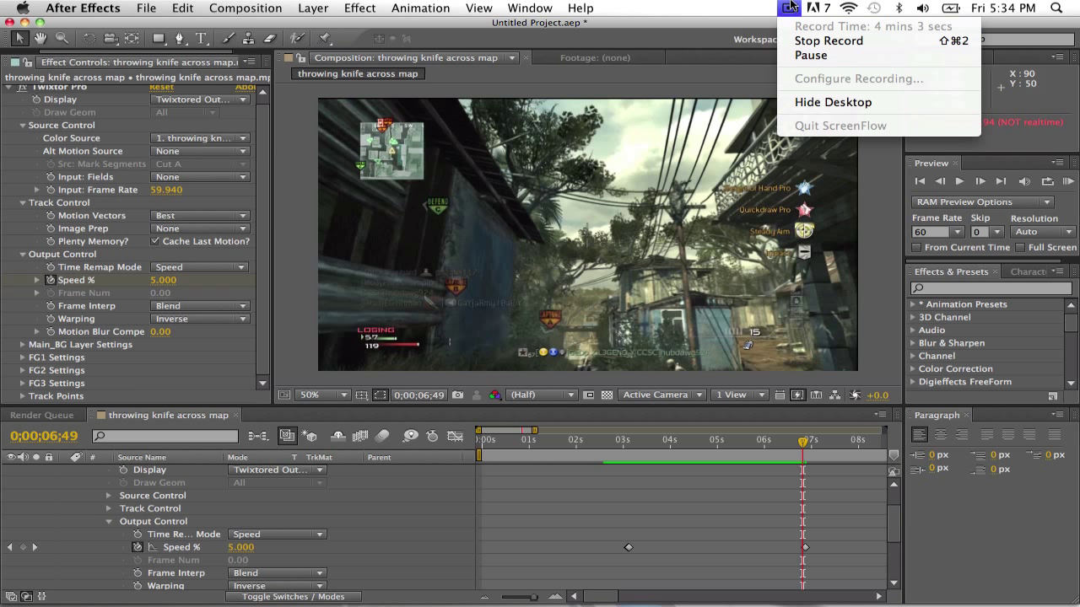
click(800, 55)
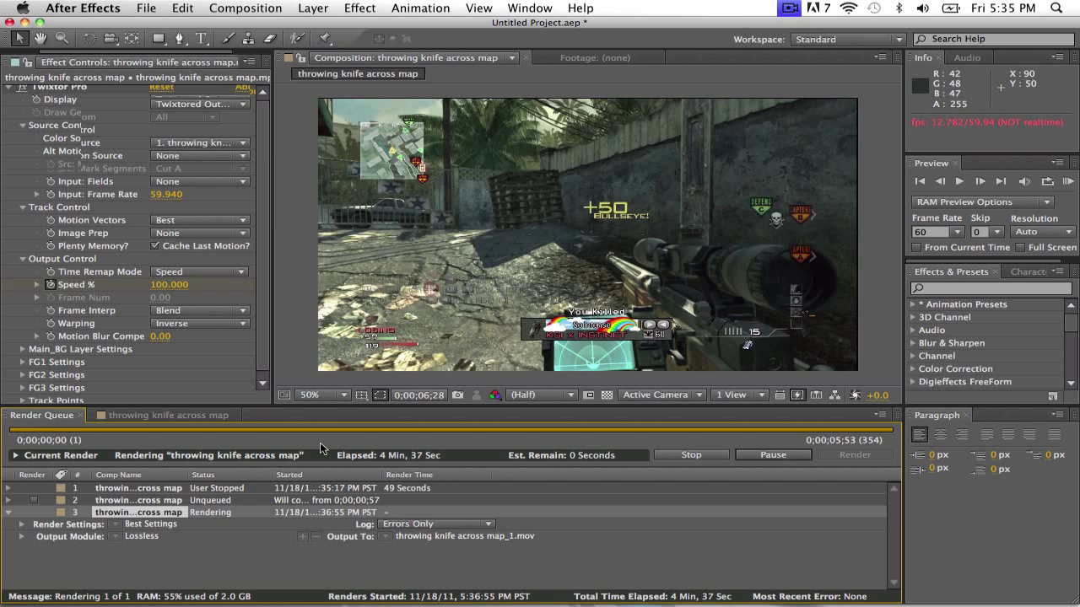
Return to the composition timeline and jump to 0;00;01;06 where Speed % is 5
click(169, 415)
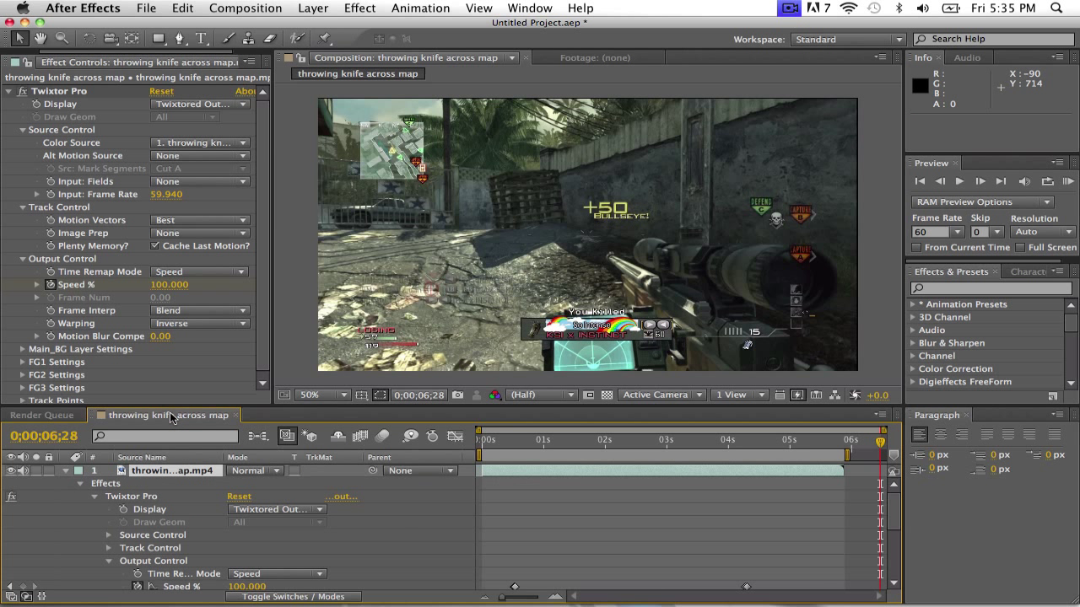
click(499, 445)
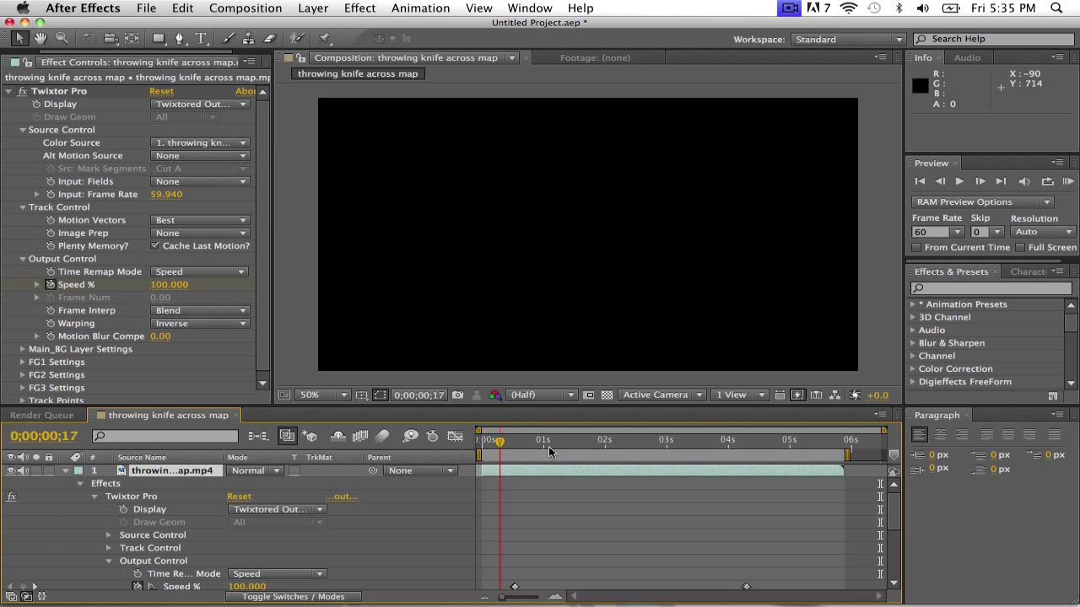
click(549, 447)
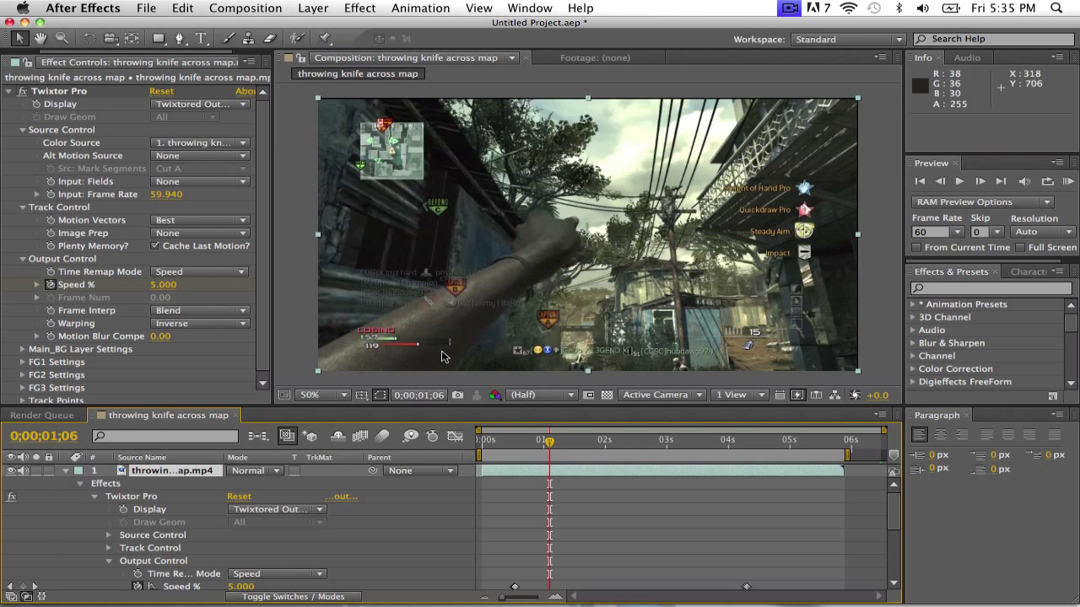
Set the composition duration to 0;00;06;29 and scrub to about 0;00;05;51
click(267, 7)
click(308, 48)
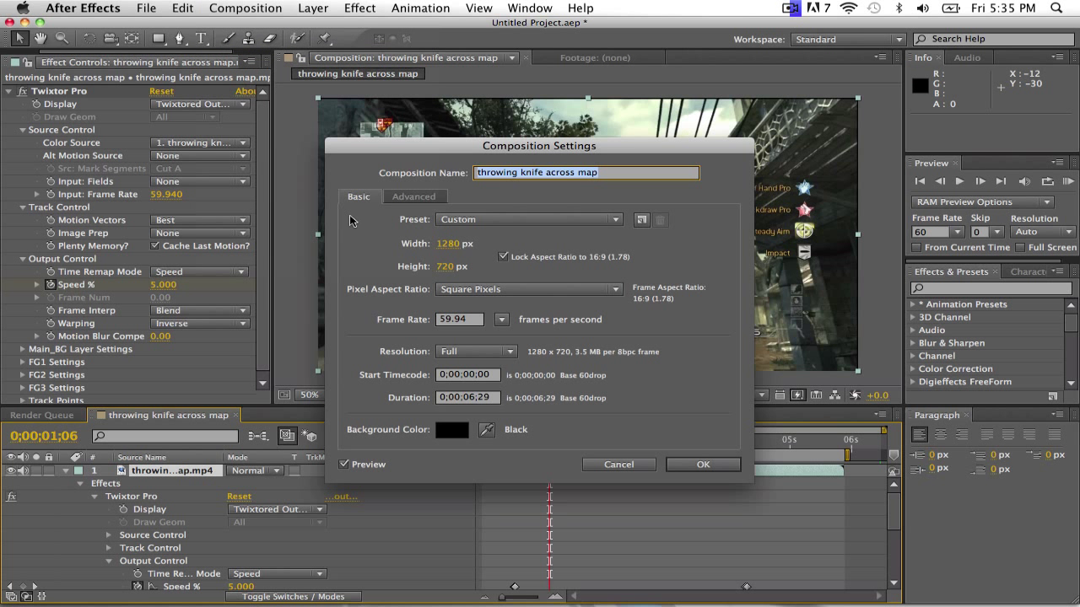
click(454, 398)
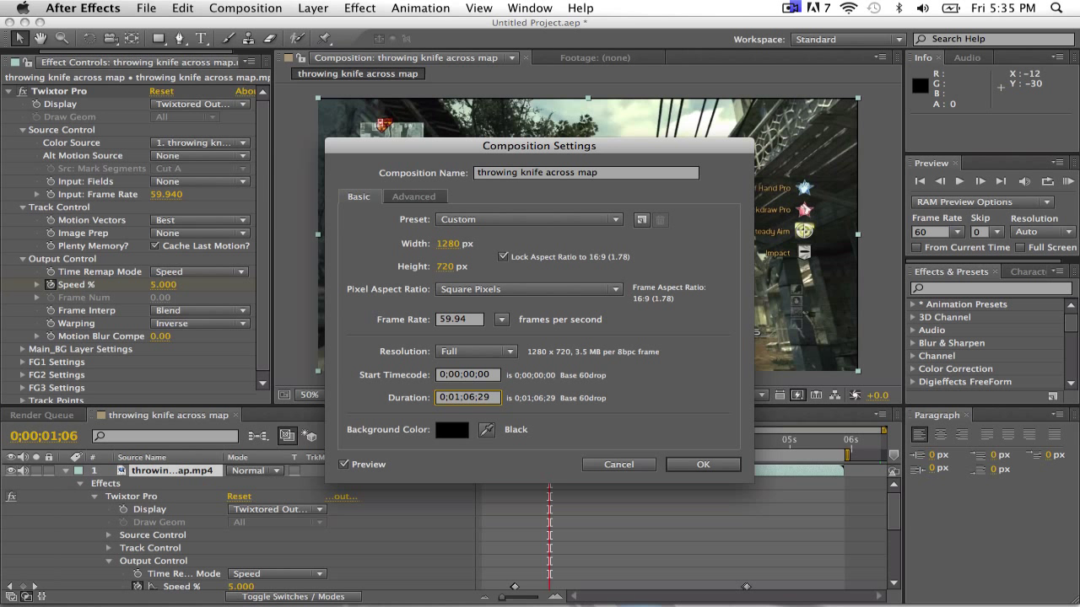
click(701, 464)
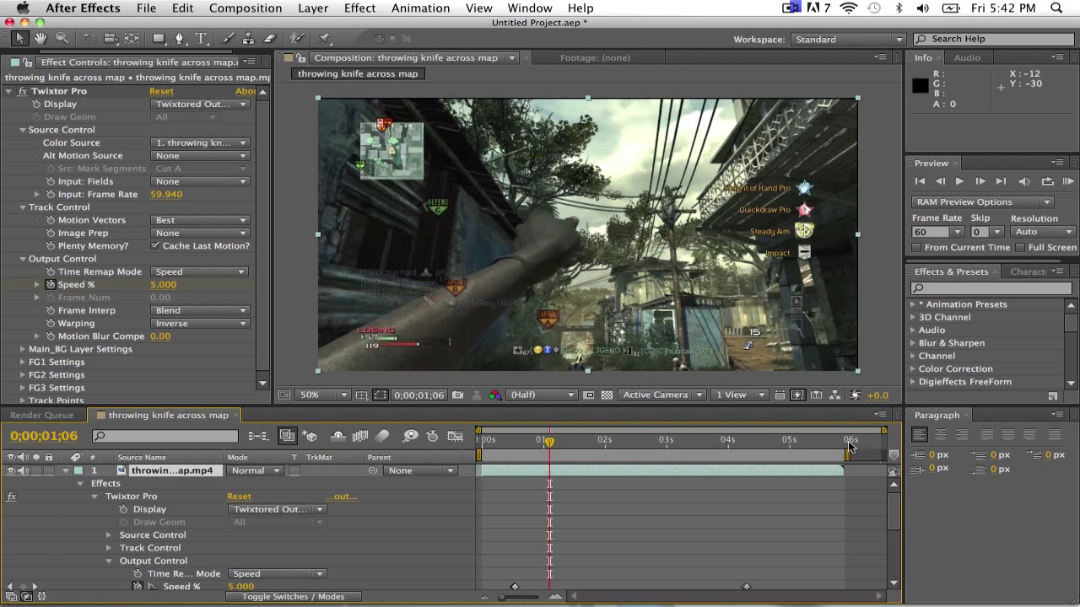
drag(849, 447, 846, 446)
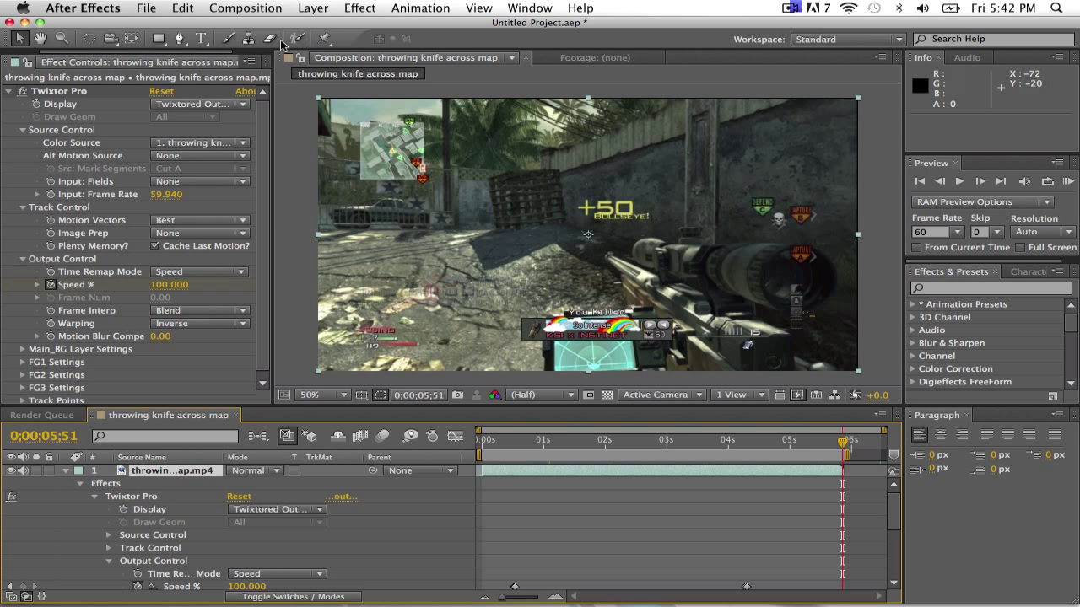
Check Composition Settings, then pull the work area end back to 0;00;05;51 for a 0;00;05;52 duration
click(262, 9)
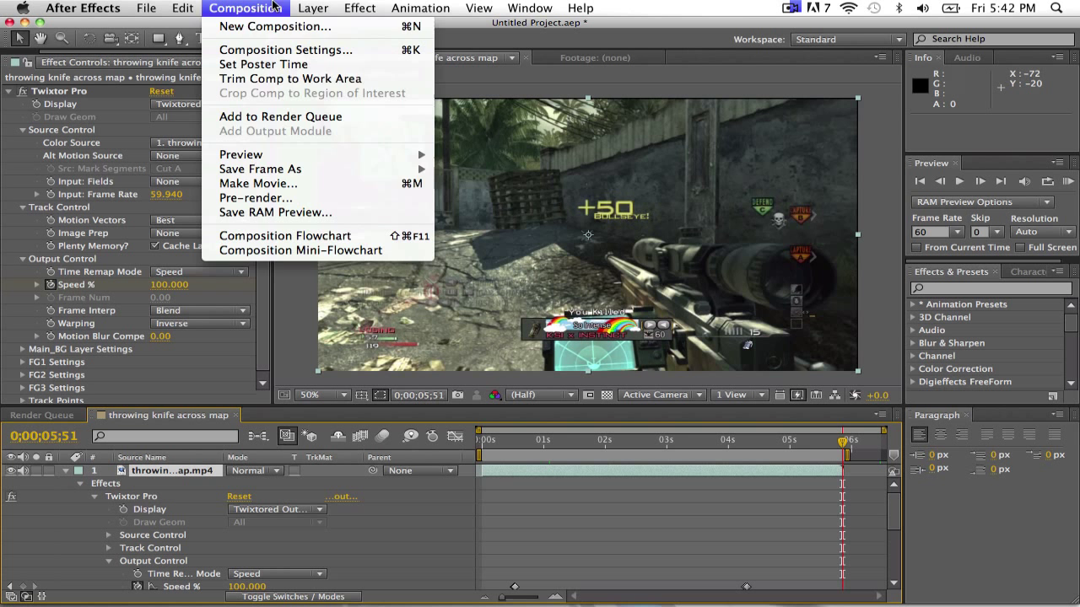
click(333, 51)
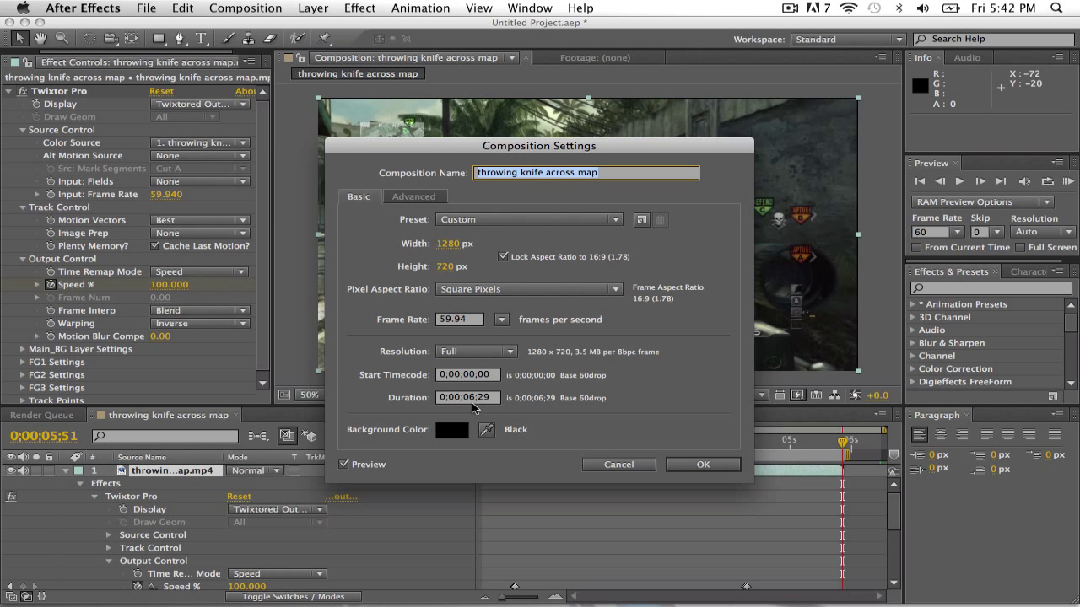
click(704, 465)
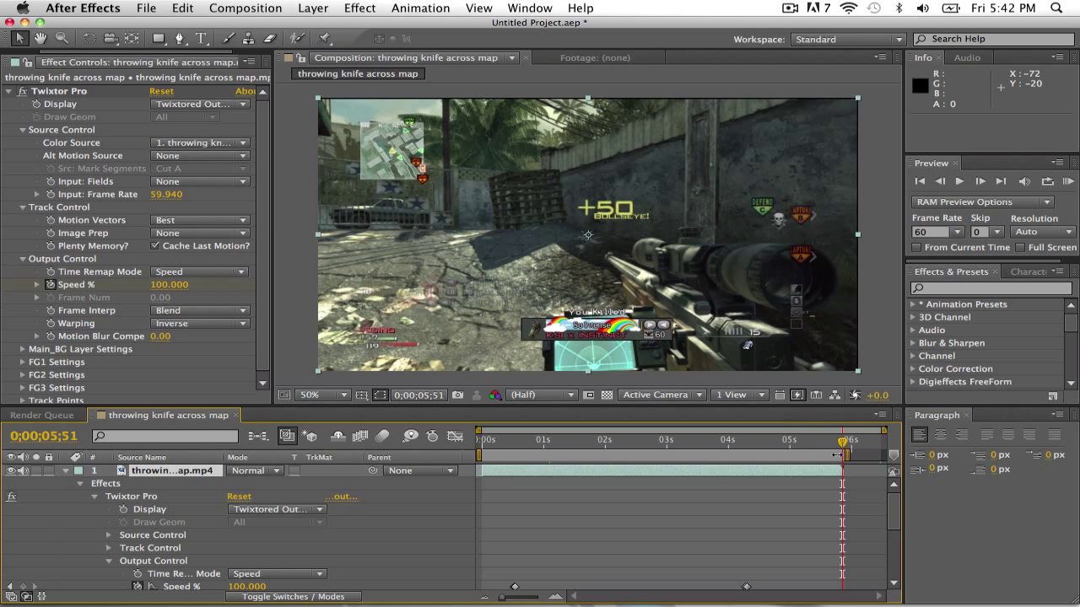
mouse_move(847, 456)
mouse_down()
mouse_move(857, 456)
mouse_move(848, 456)
mouse_up()
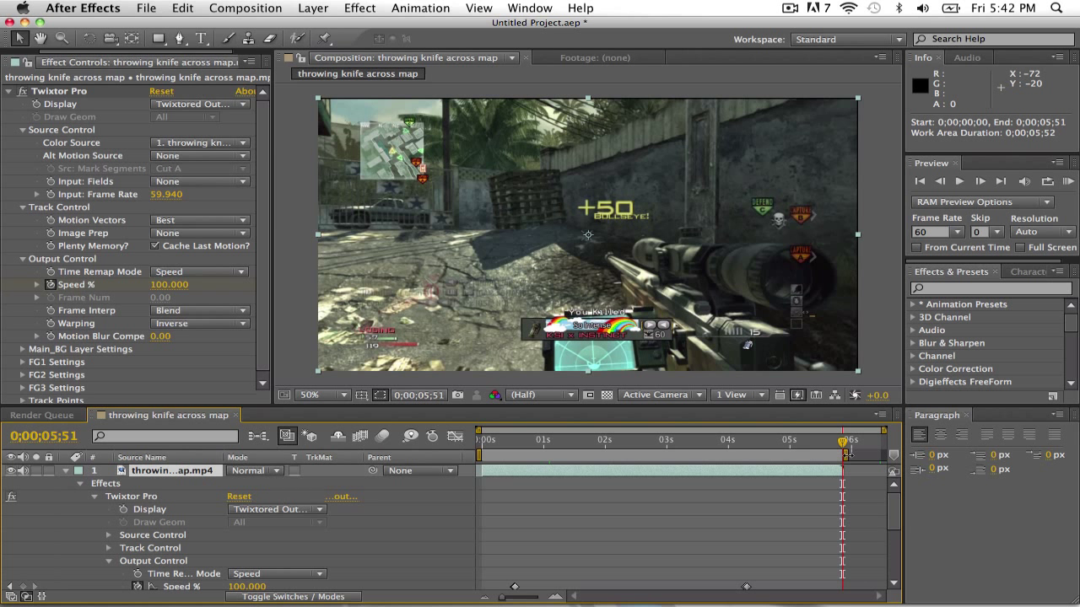
click(842, 449)
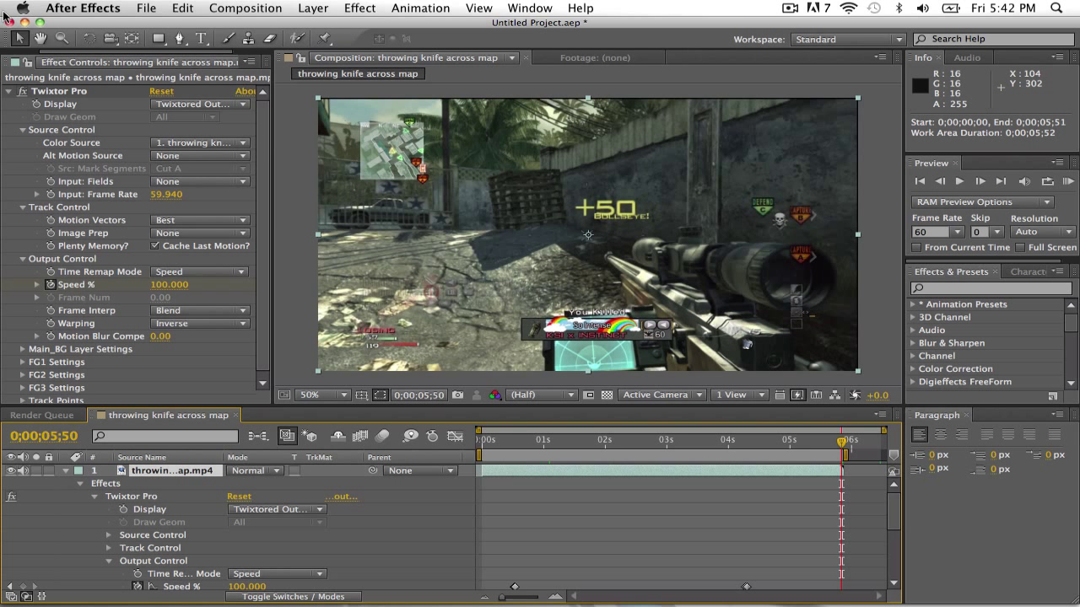
Quit After Effects, choosing Don't Save for the unsaved project
click(83, 7)
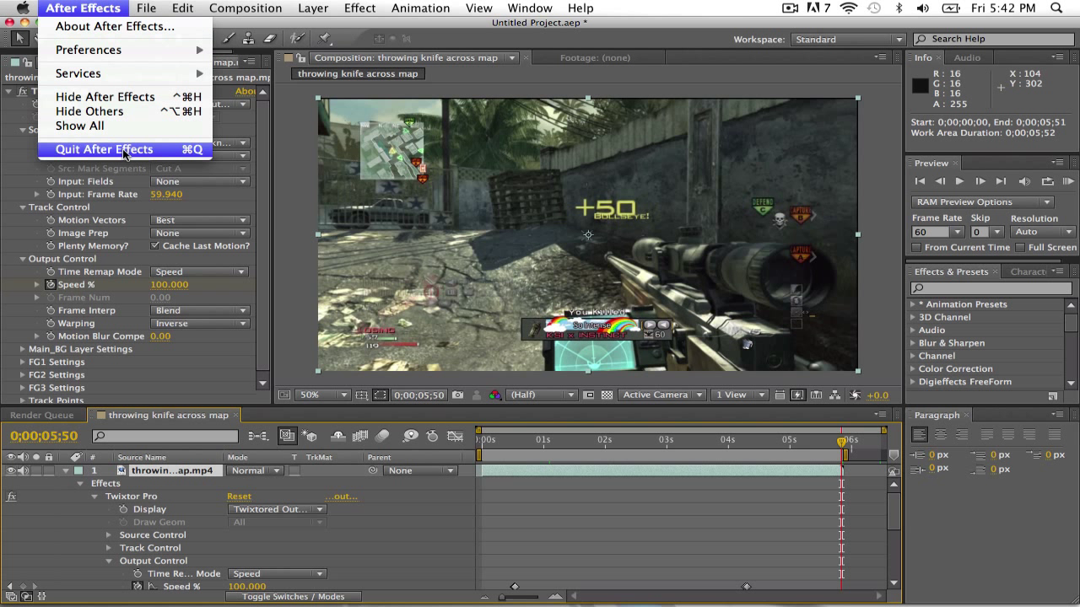
click(152, 157)
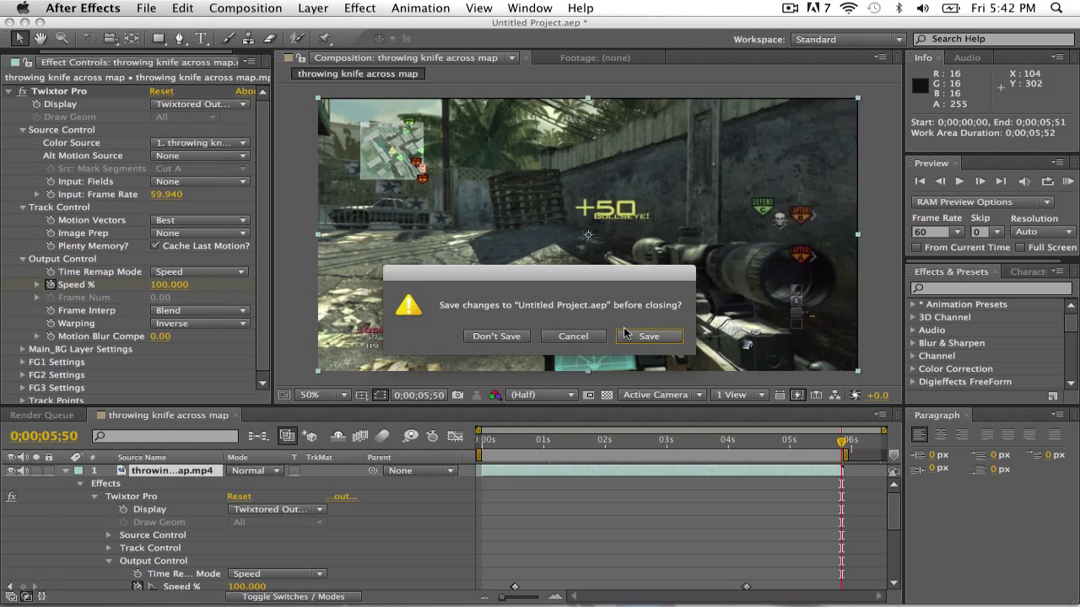
click(501, 336)
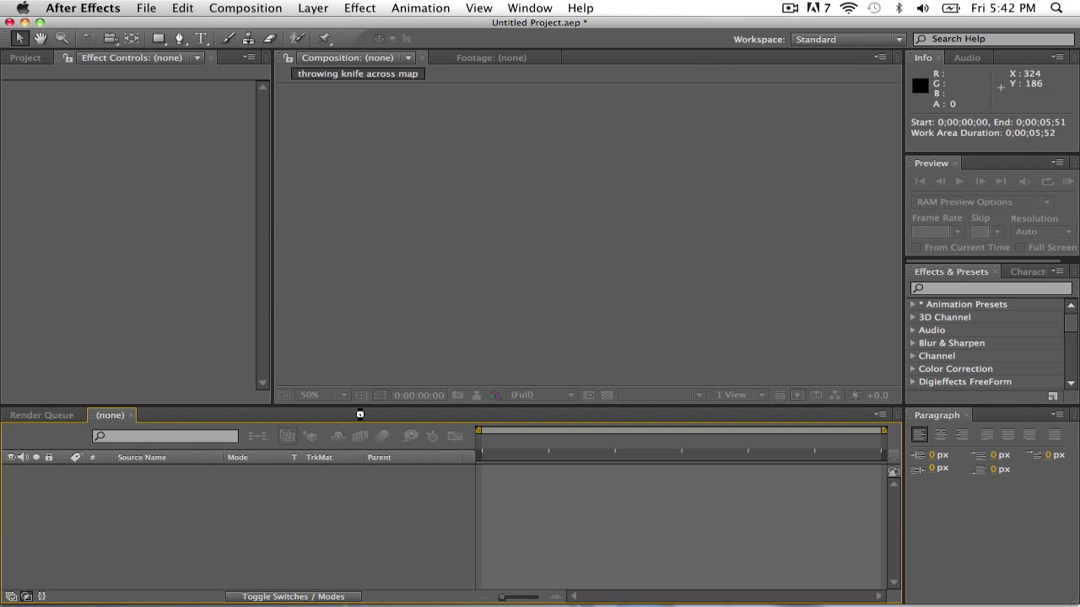
Force Quit the frozen After Effects from its Dock icon
mouse_move(497, 601)
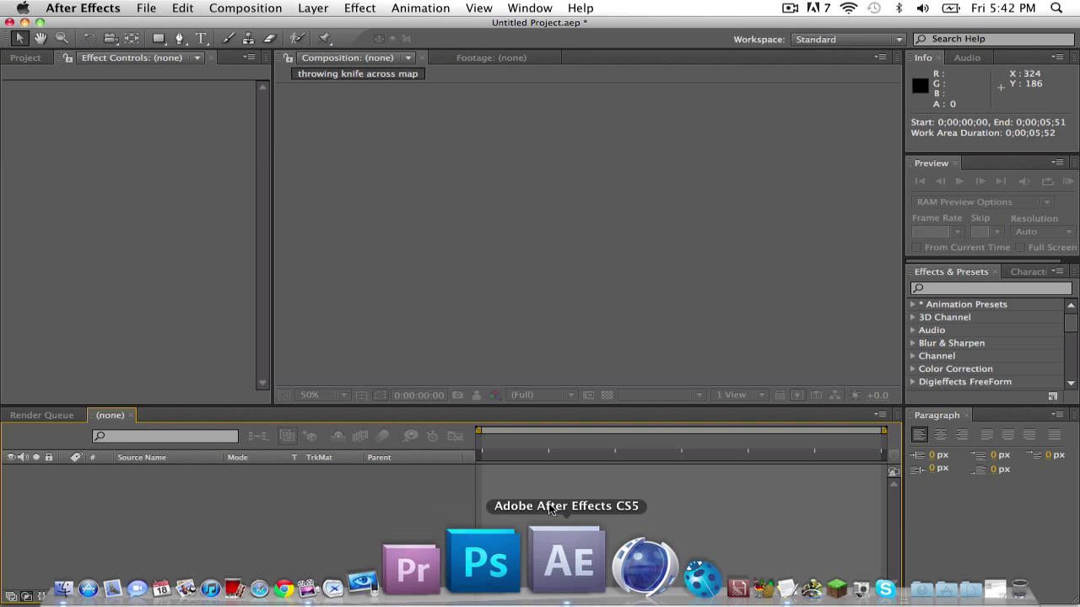
right_click(567, 561)
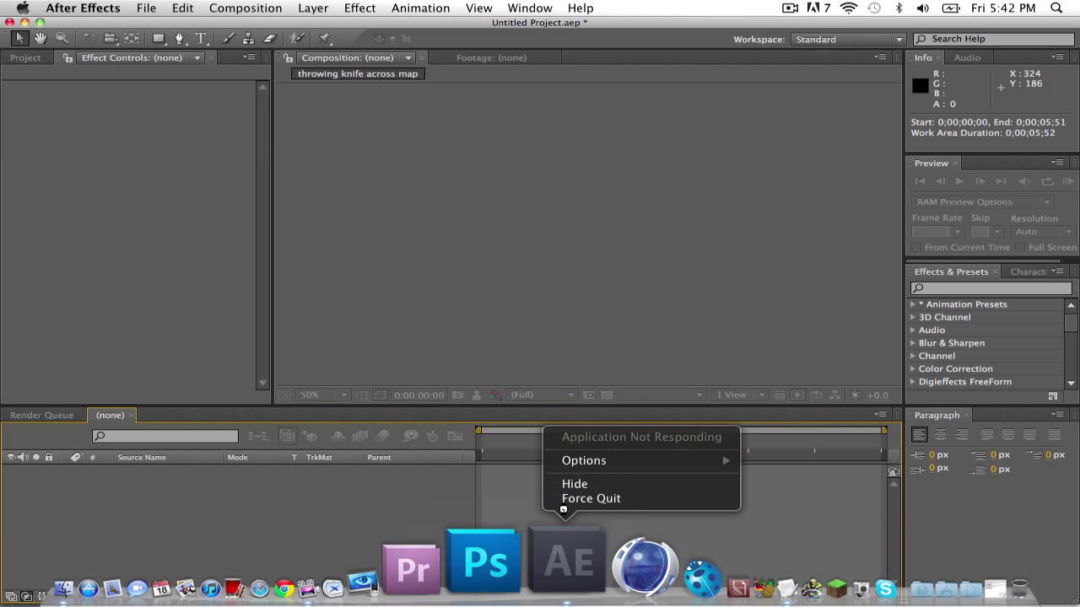
click(576, 499)
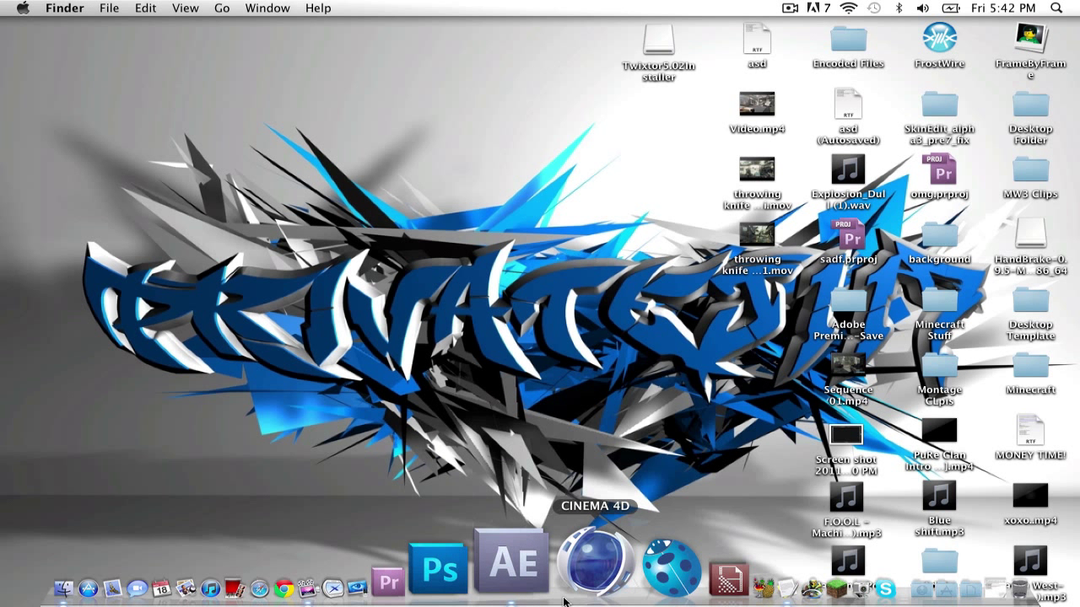
Move throwing knife across map_1.mov to mid-desktop and play it twice in Quick Look
drag(768, 234, 465, 179)
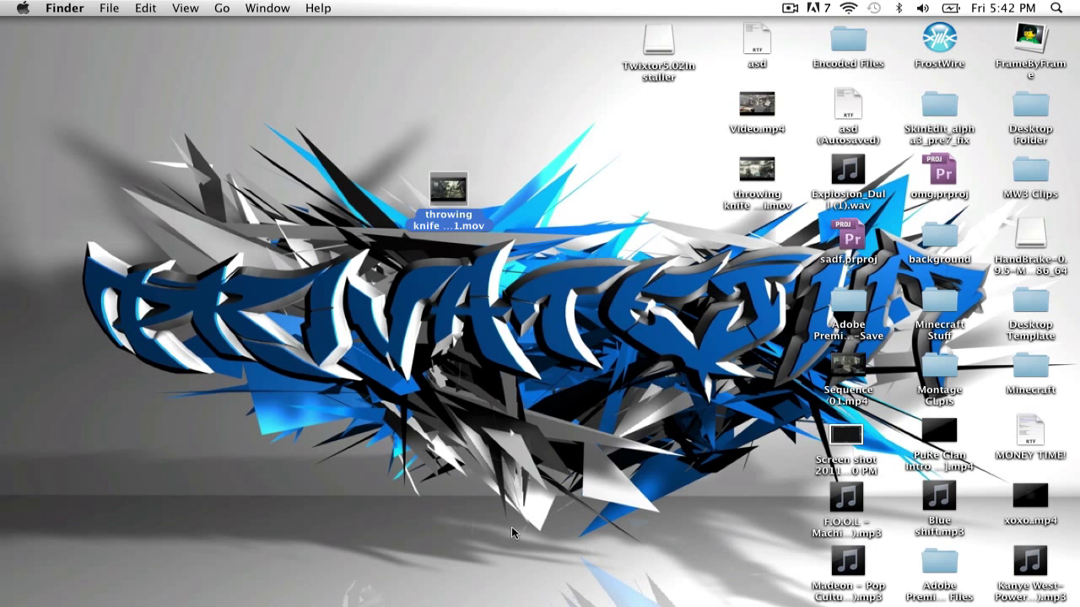
key(space)
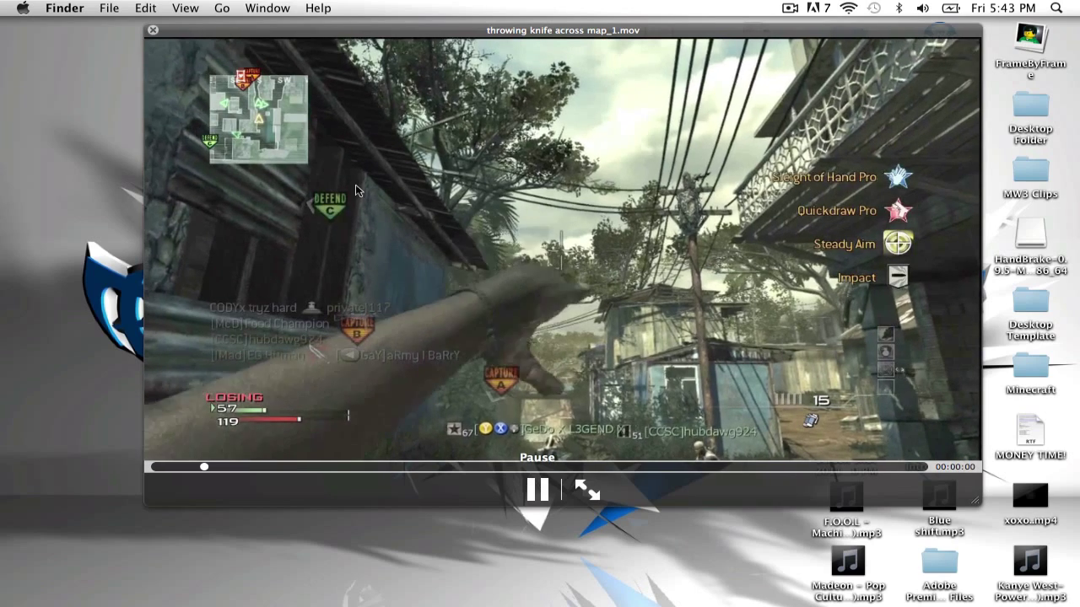
key(space)
key(space)
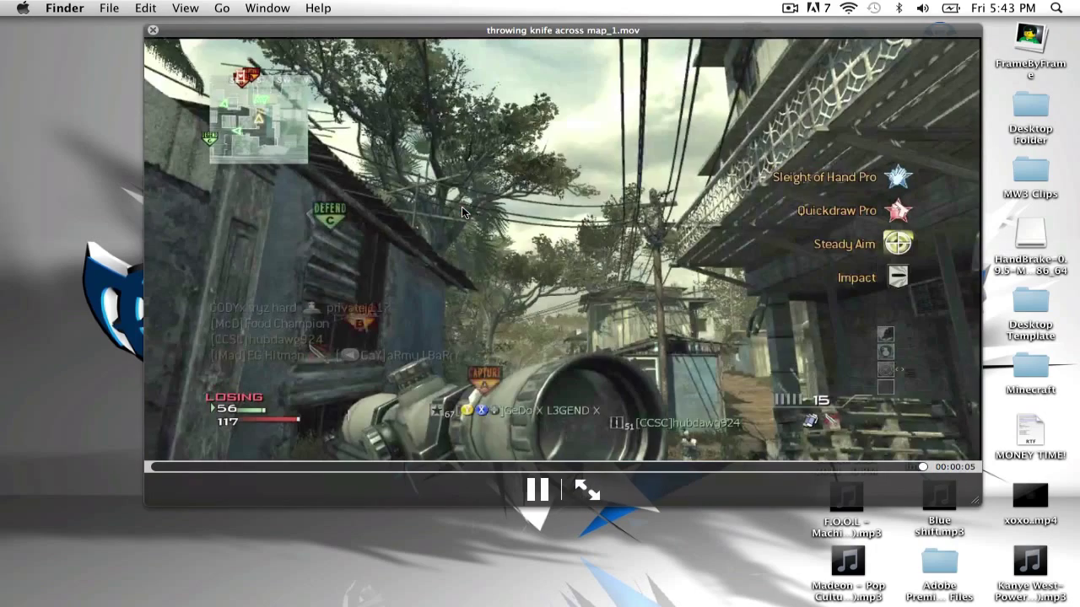
key(space)
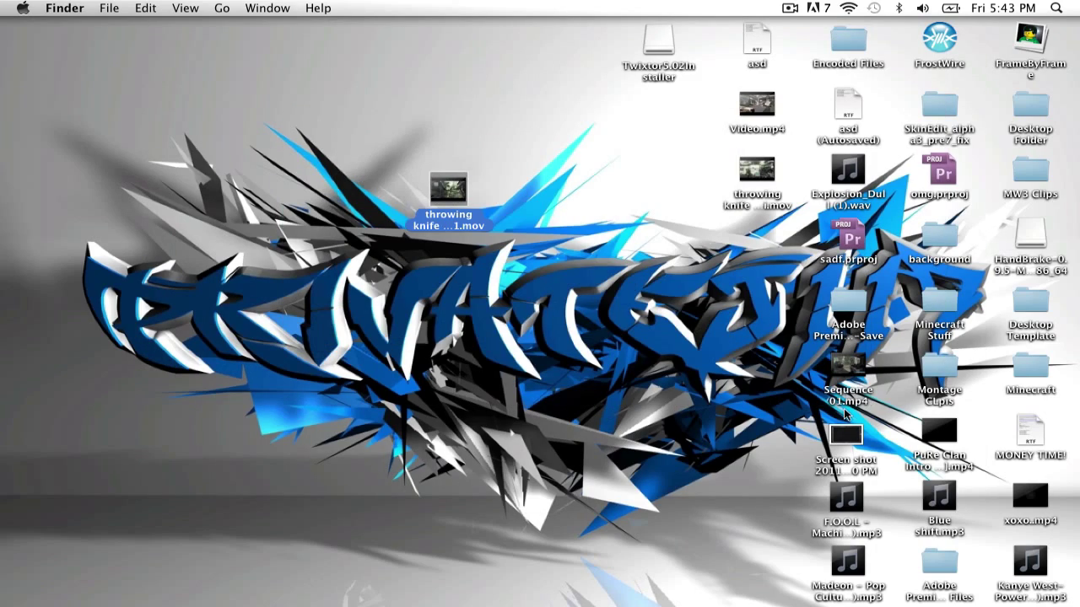
key(space)
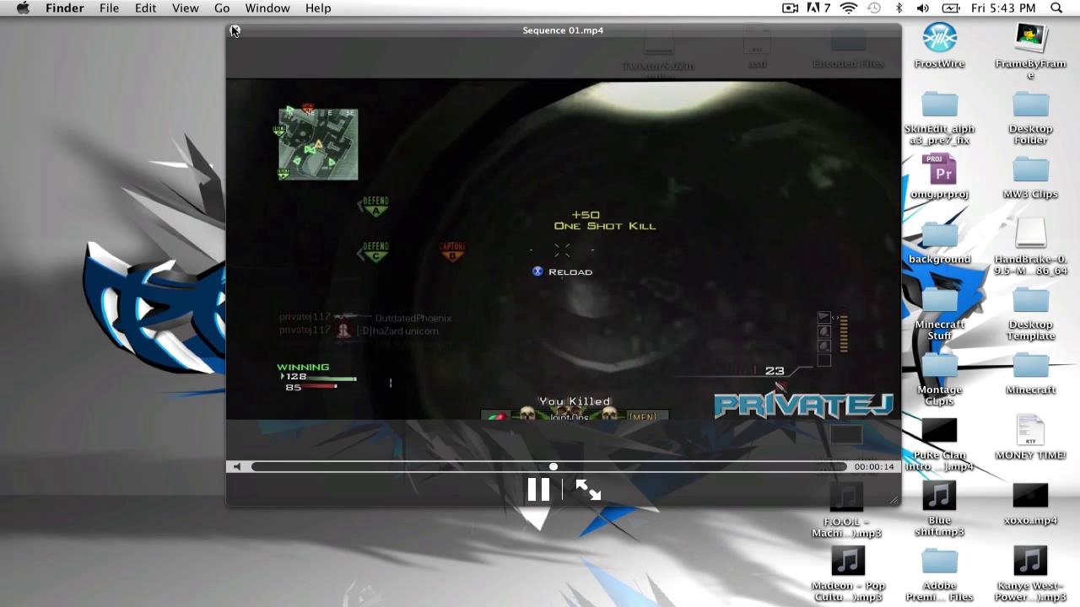
click(235, 31)
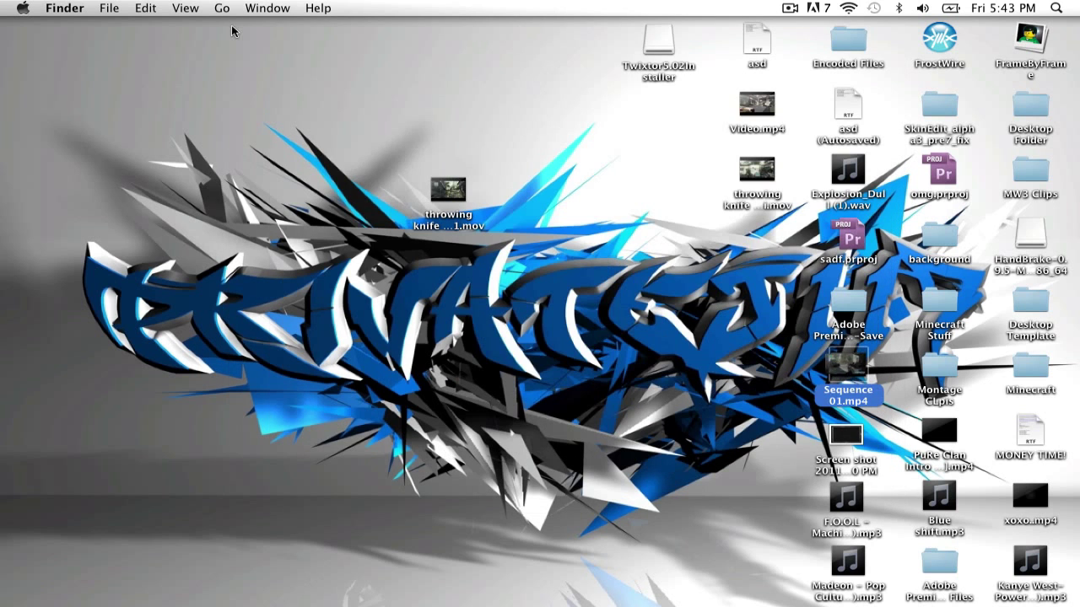